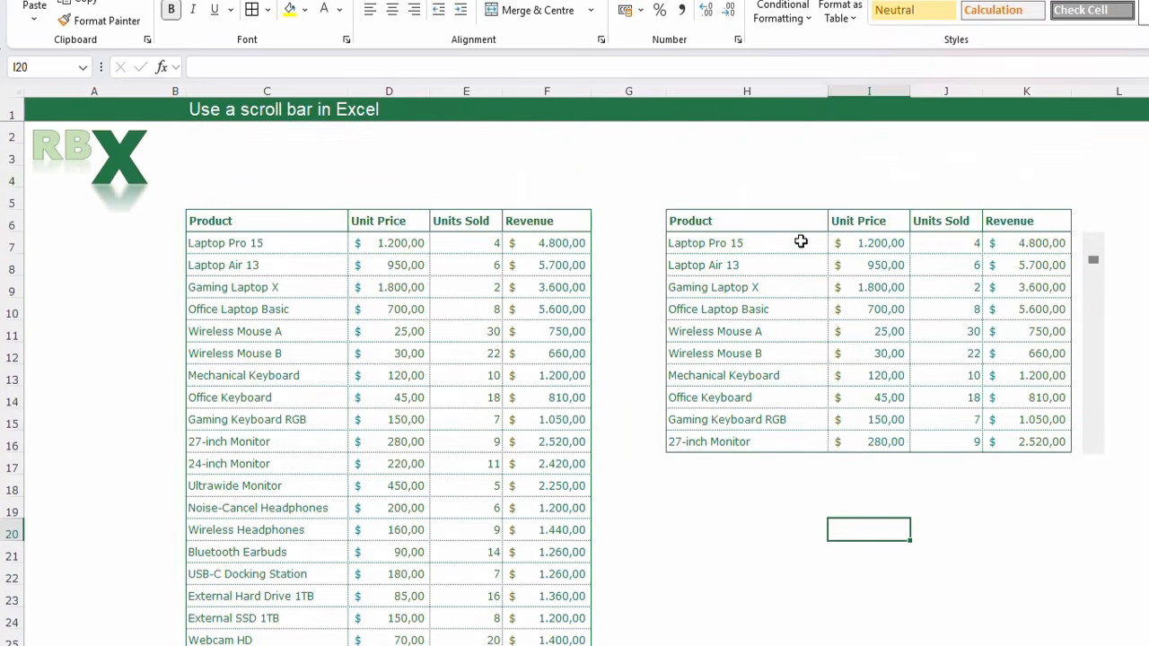
left_click_drag(1092, 266, 884, 474)
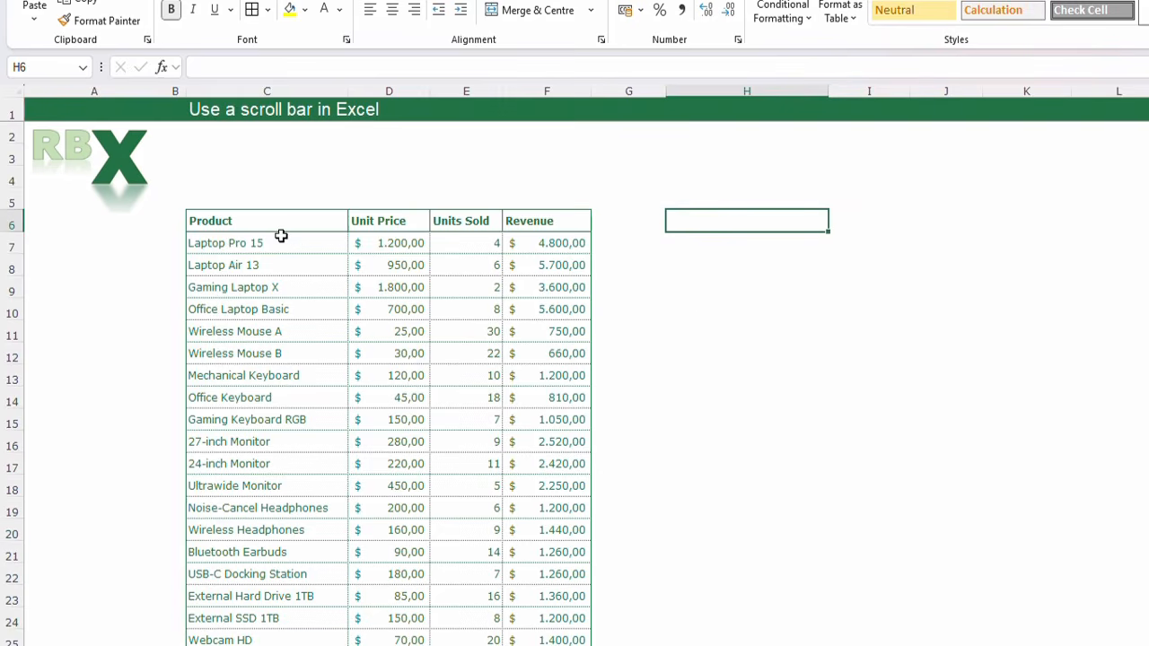
Copy the header row C6:F6 of the product table to the cells starting at H6.
left_click_drag(260, 219, 530, 218)
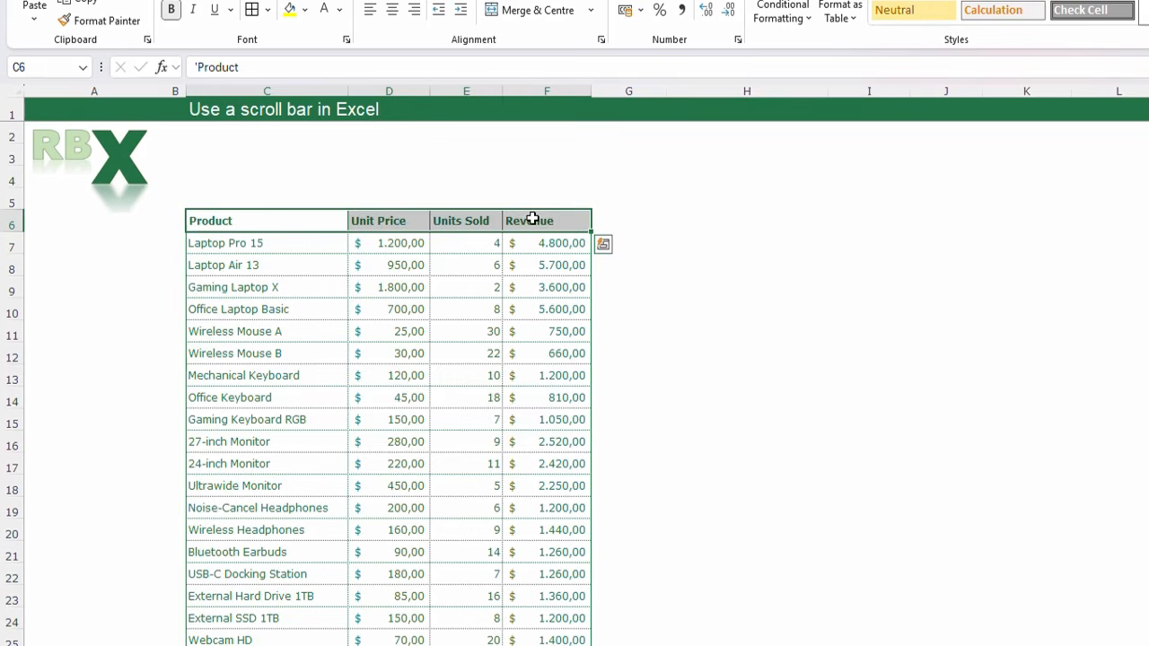
key("ctrl+c")
left_click(730, 226)
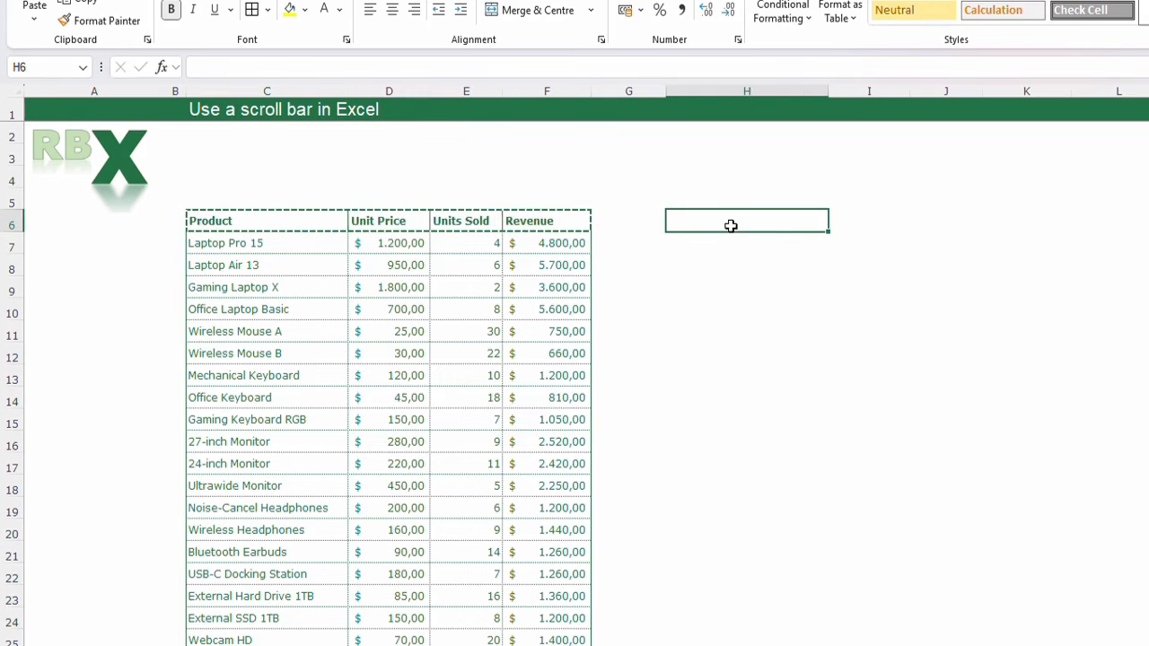
key("ctrl+v")
left_click(725, 267)
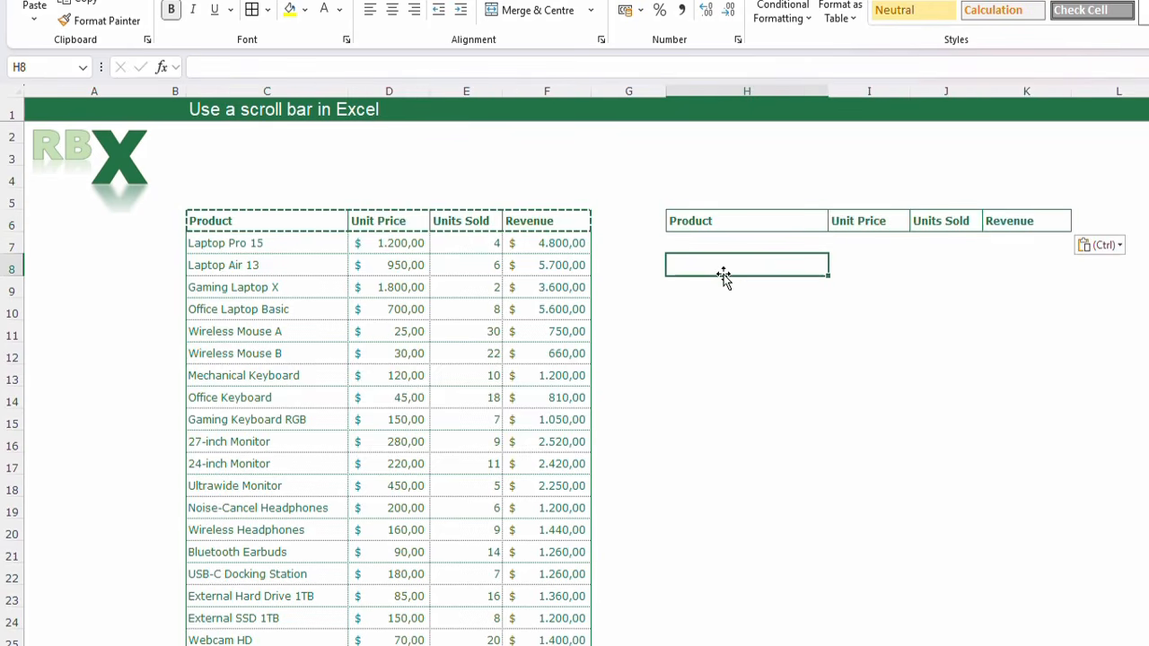
key("Escape")
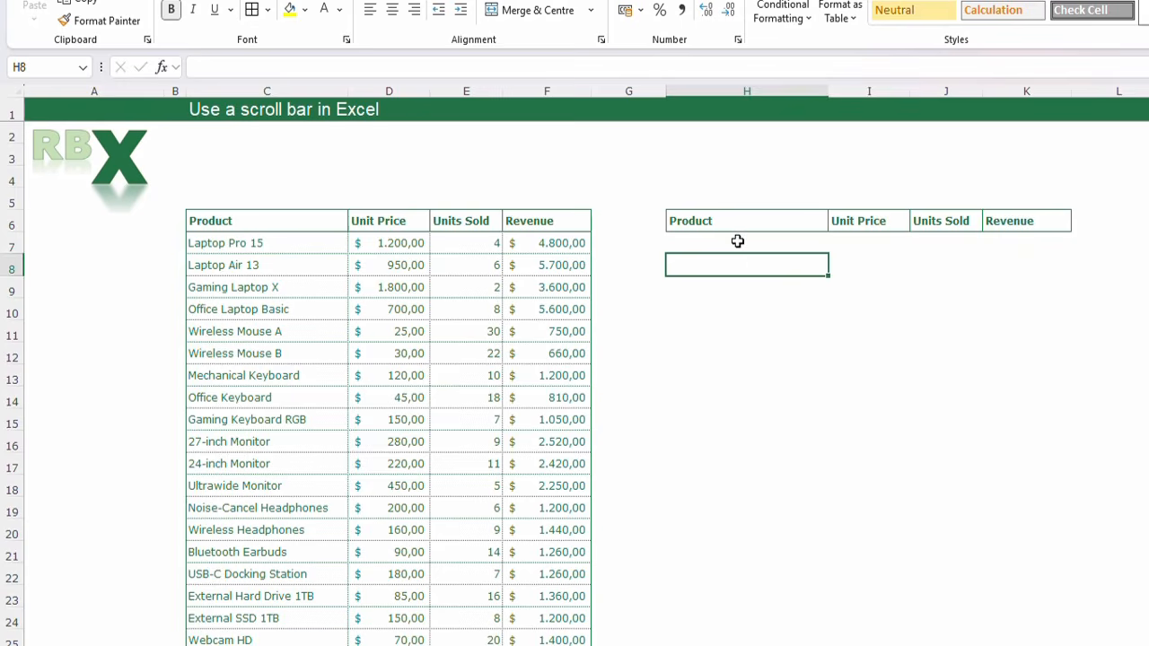
Apply a solid green outline and hairline inside borders to cells H7:K16 under the copied headers.
left_click_drag(737, 241, 1004, 431)
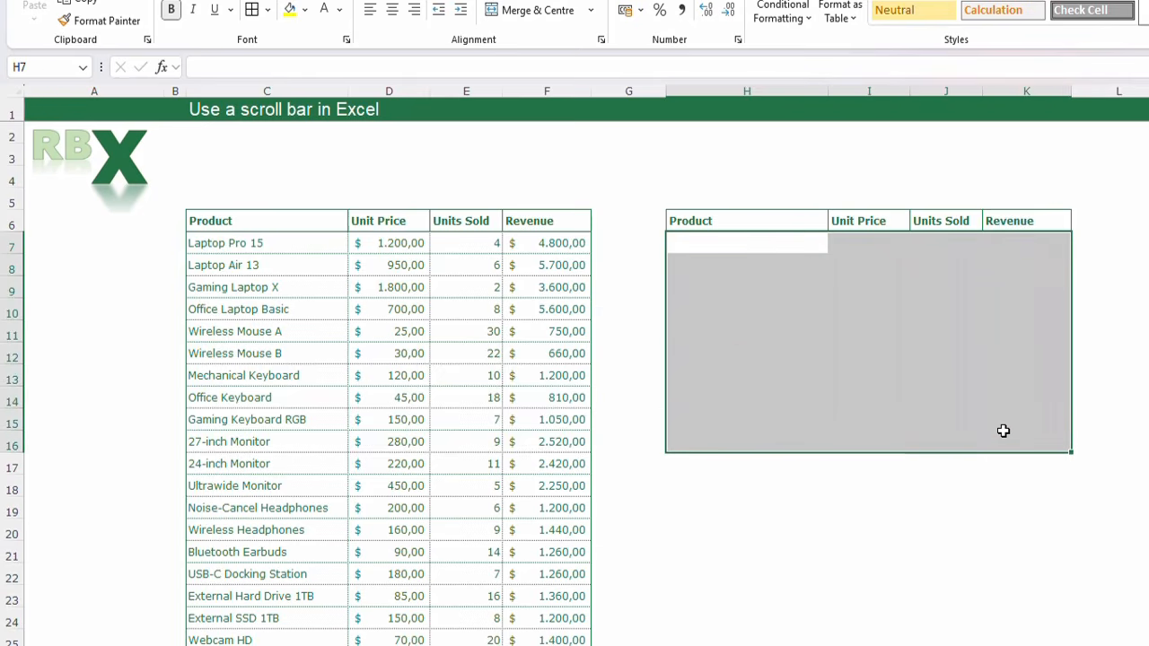
right_click(925, 364)
left_click(984, 645)
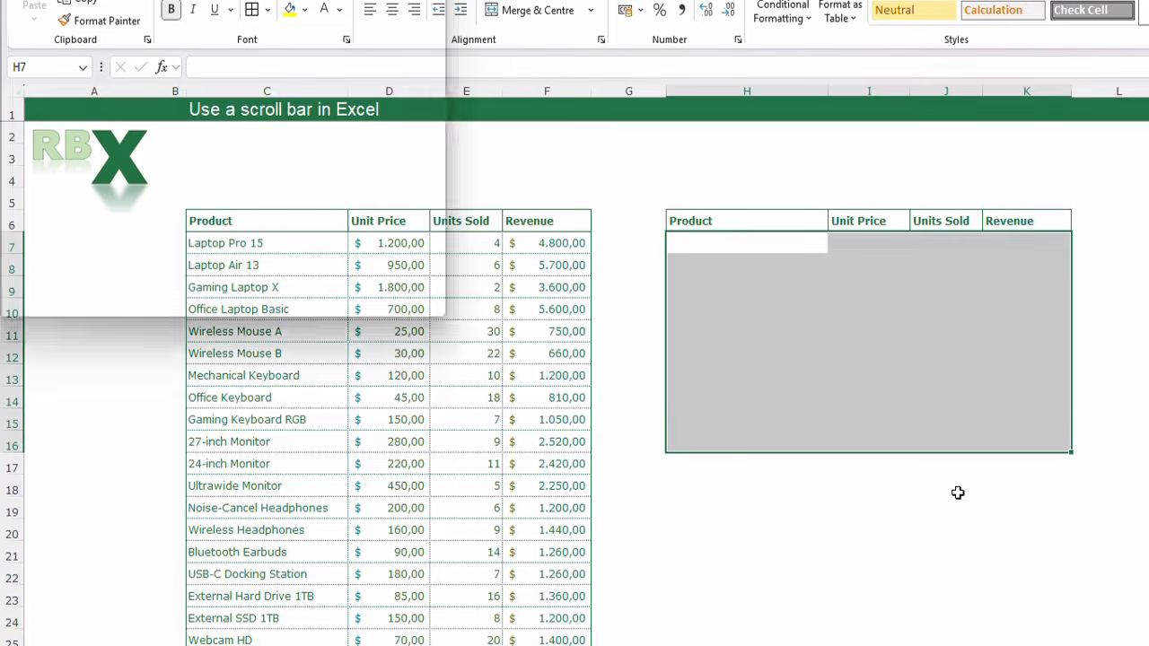
left_click_drag(896, 377, 416, 214)
left_click(523, 305)
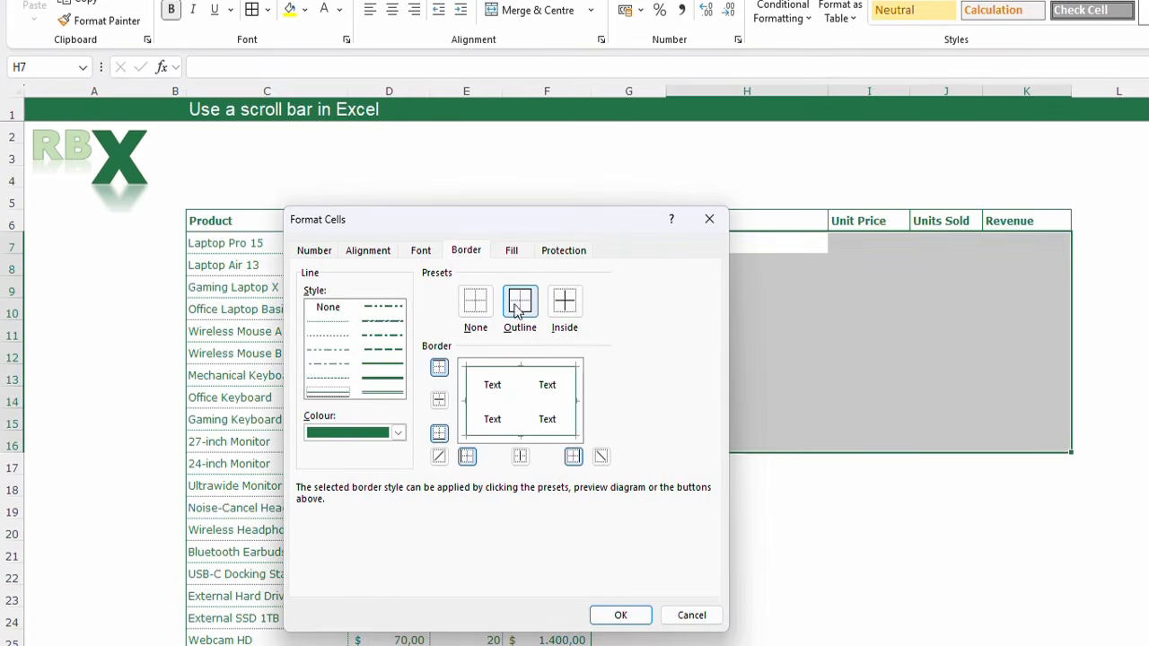
left_click(330, 325)
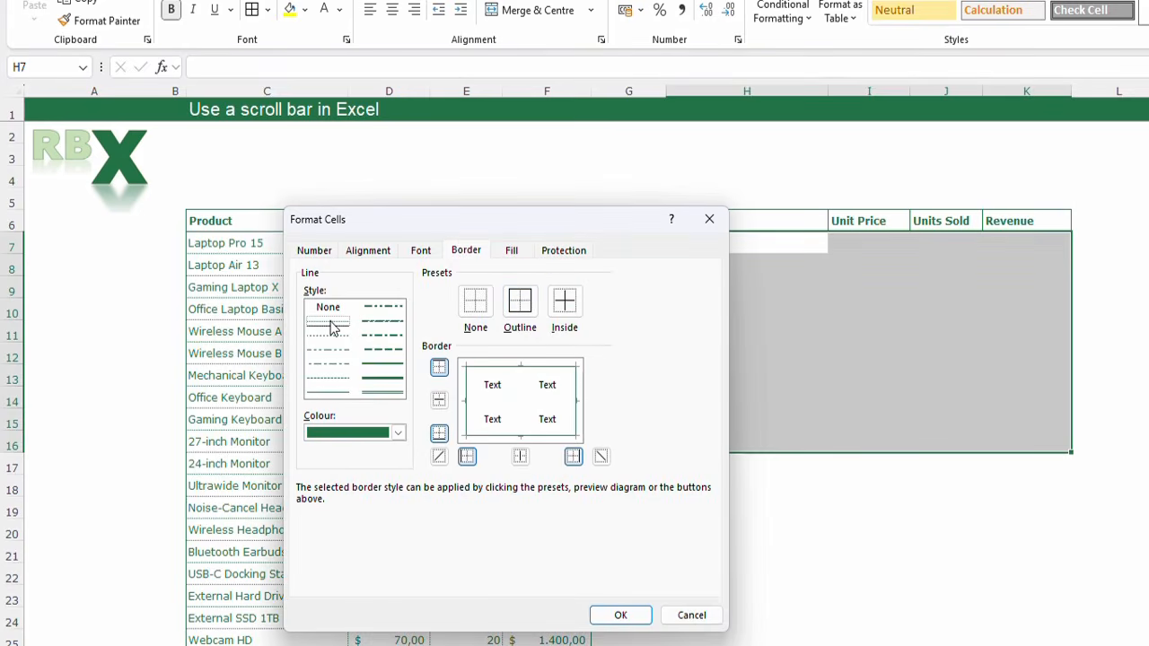
left_click(563, 314)
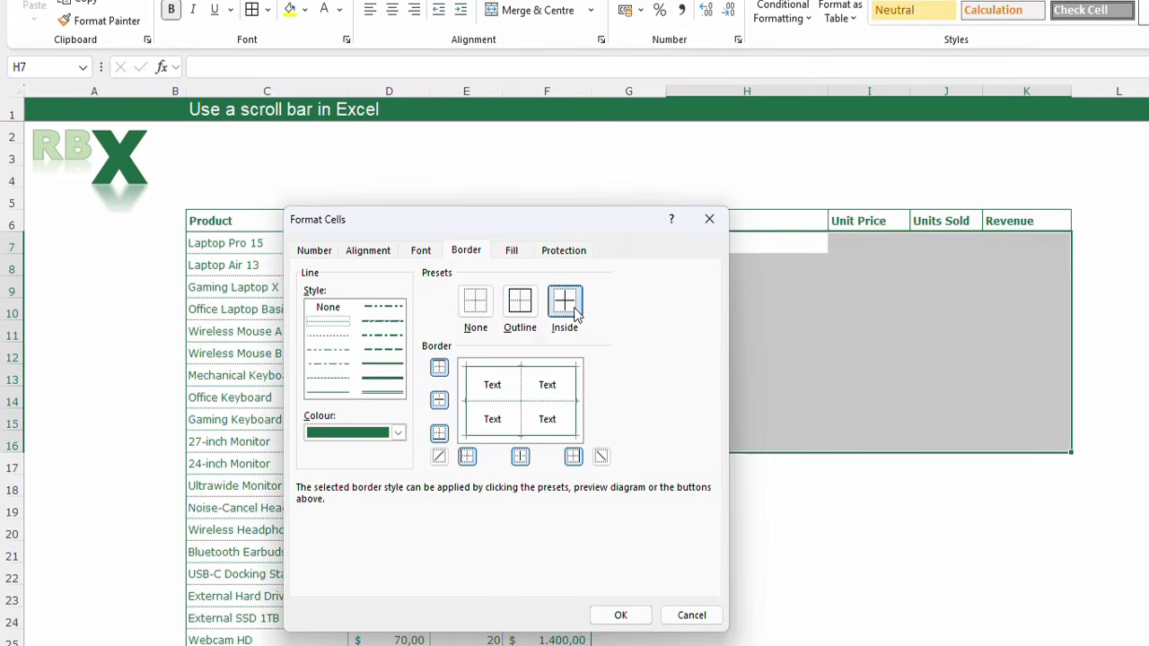
left_click(620, 616)
left_click(799, 512)
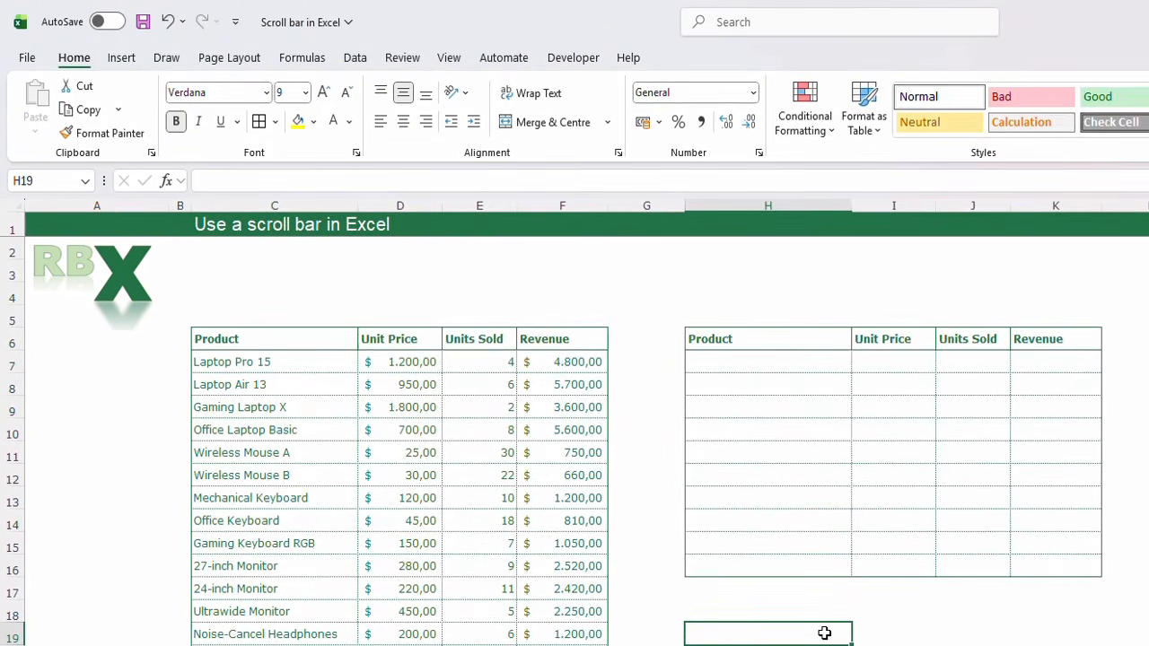
Insert a vertical scroll bar form control beside the new table's Revenue column, spanning rows 7 to 16.
left_click(955, 610)
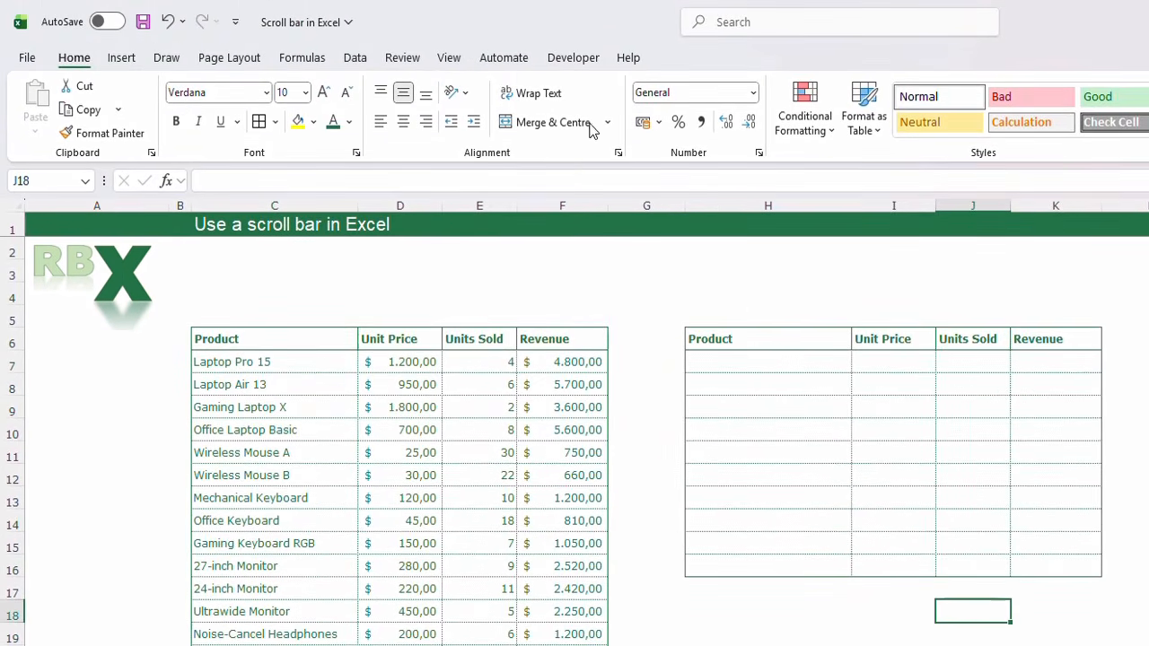
left_click(569, 59)
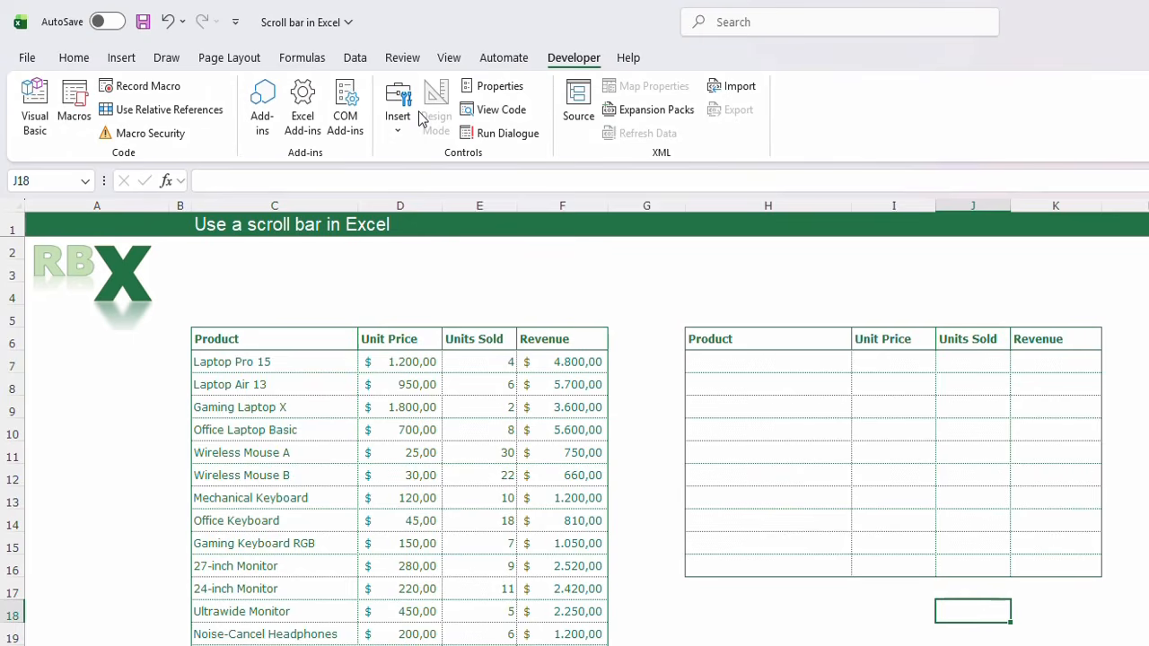
left_click(397, 103)
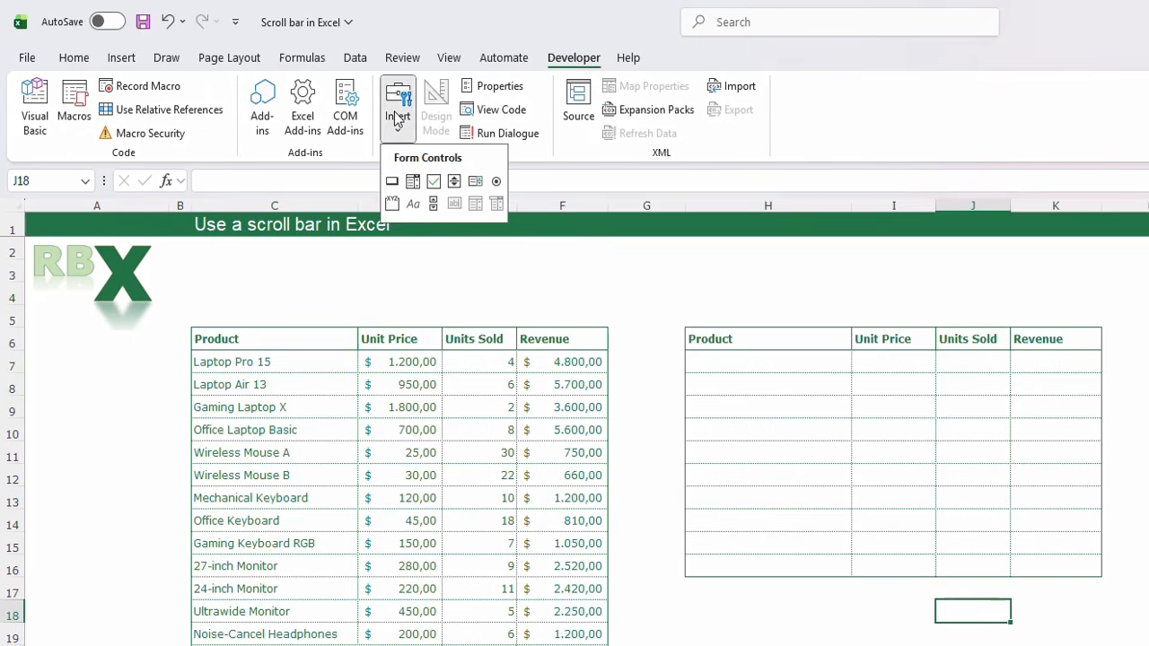
left_click(433, 207)
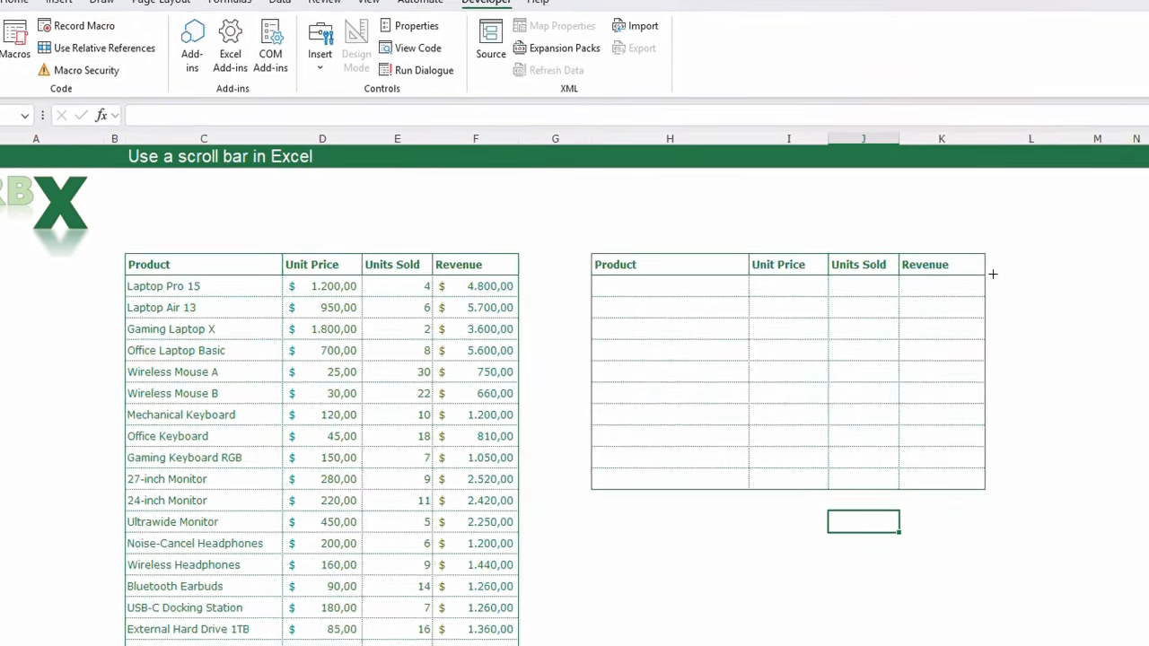
left_click_drag(1093, 338, 1109, 565)
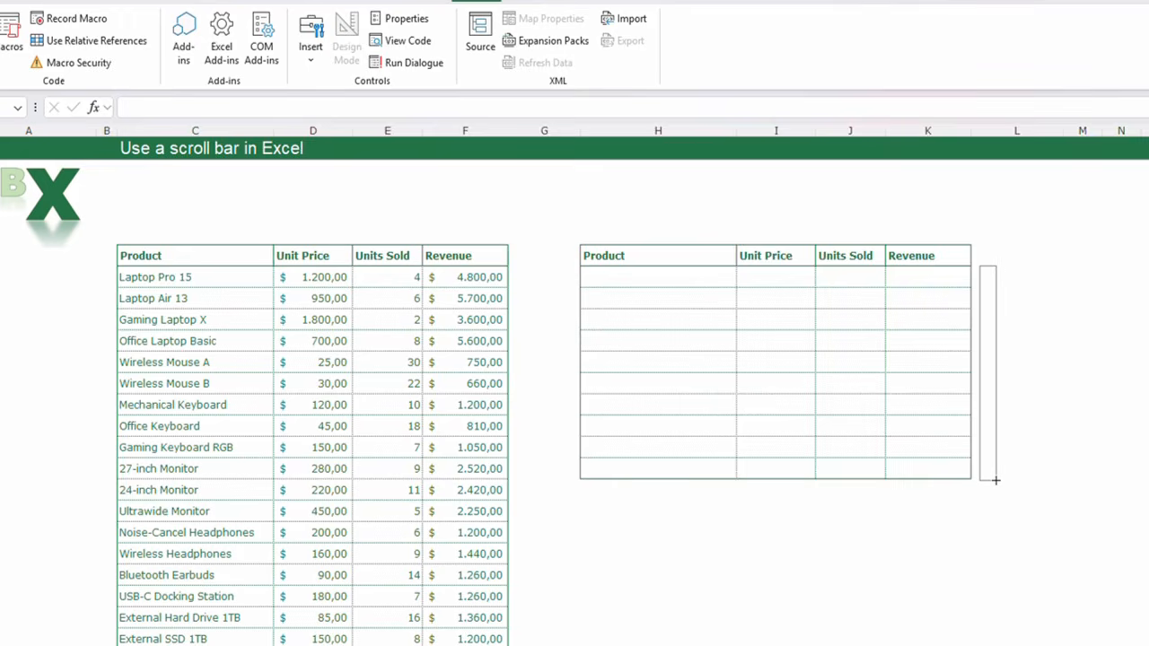
left_click_drag(995, 480, 996, 478)
left_click(949, 548)
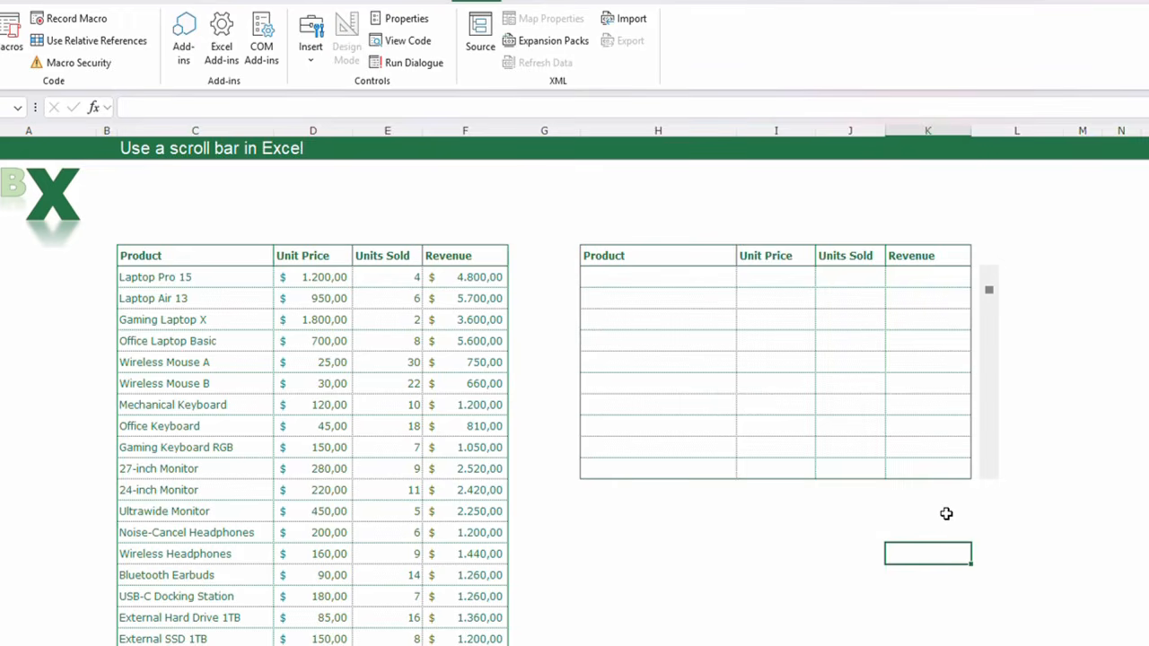
Set the scroll bar's minimum value to 1, maximum value to 41 and cell link to $L$6, and test it by scrolling.
right_click(986, 350)
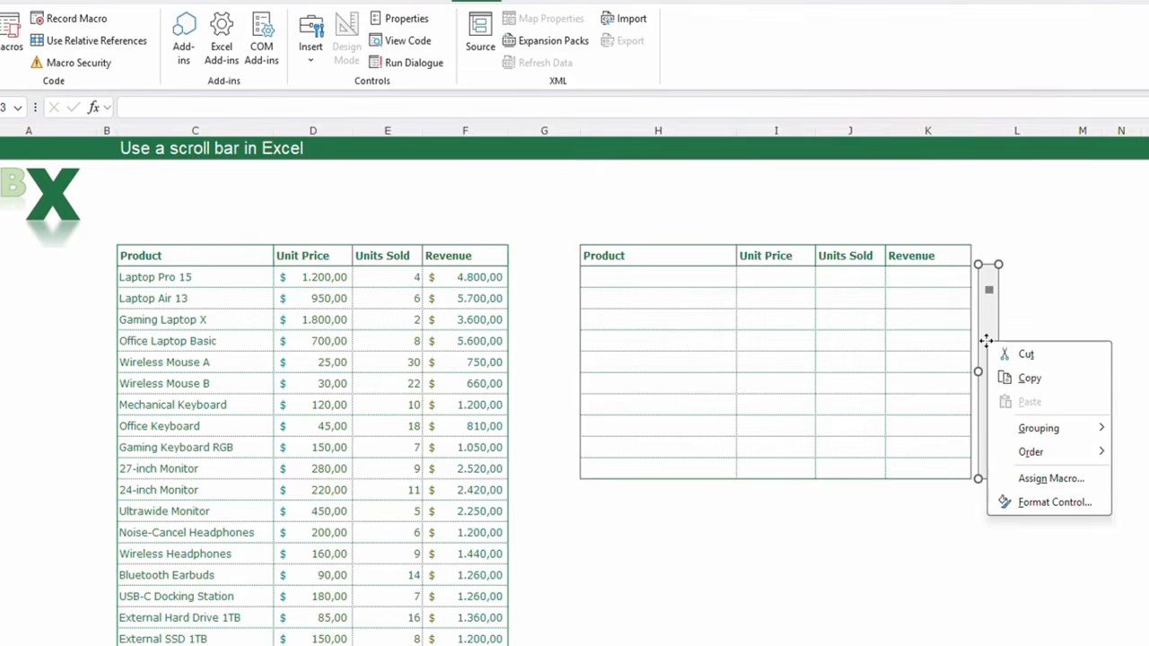
left_click(1071, 505)
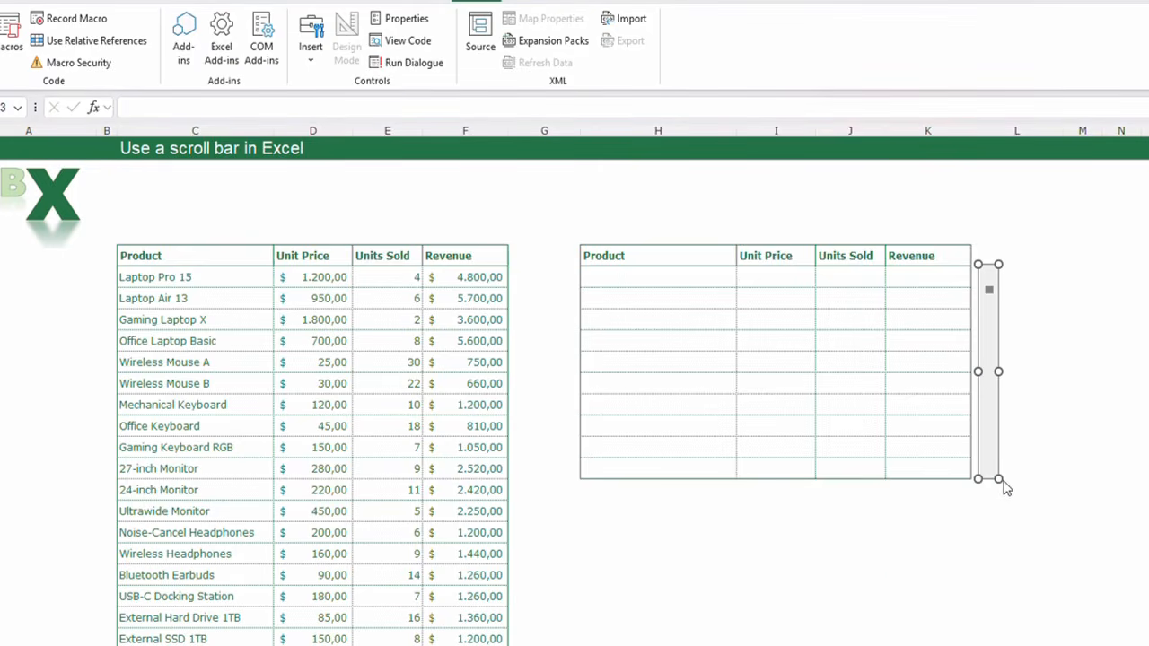
left_click(709, 395)
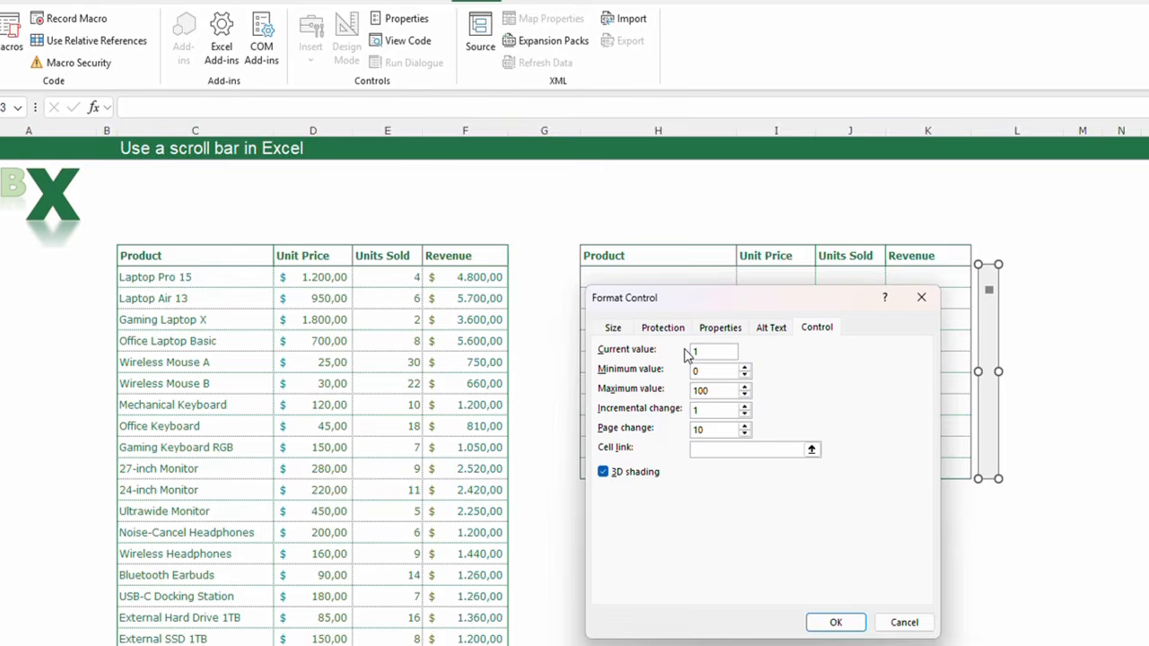
left_click_drag(702, 375, 666, 377)
left_click(711, 452)
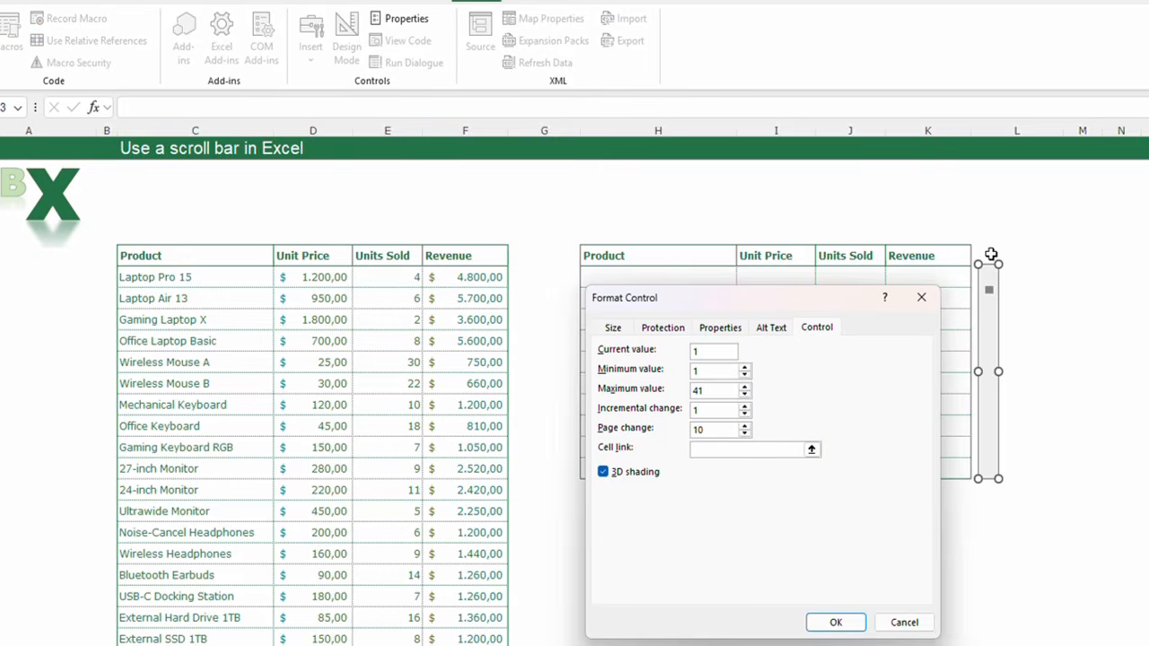
left_click(994, 255)
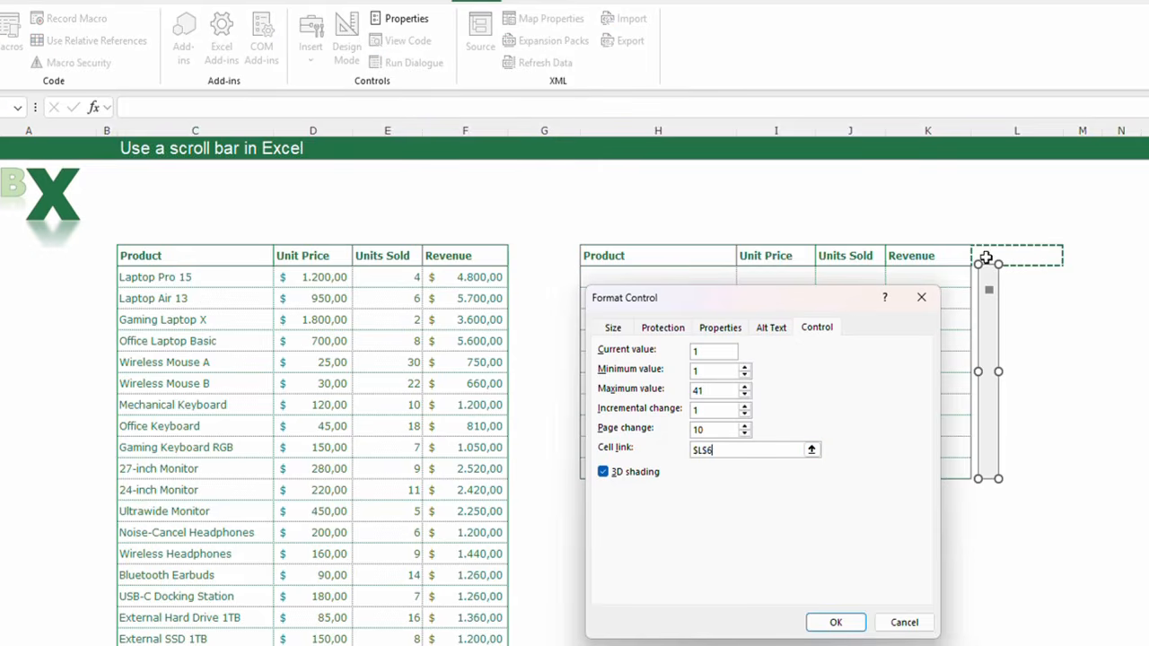
left_click(843, 626)
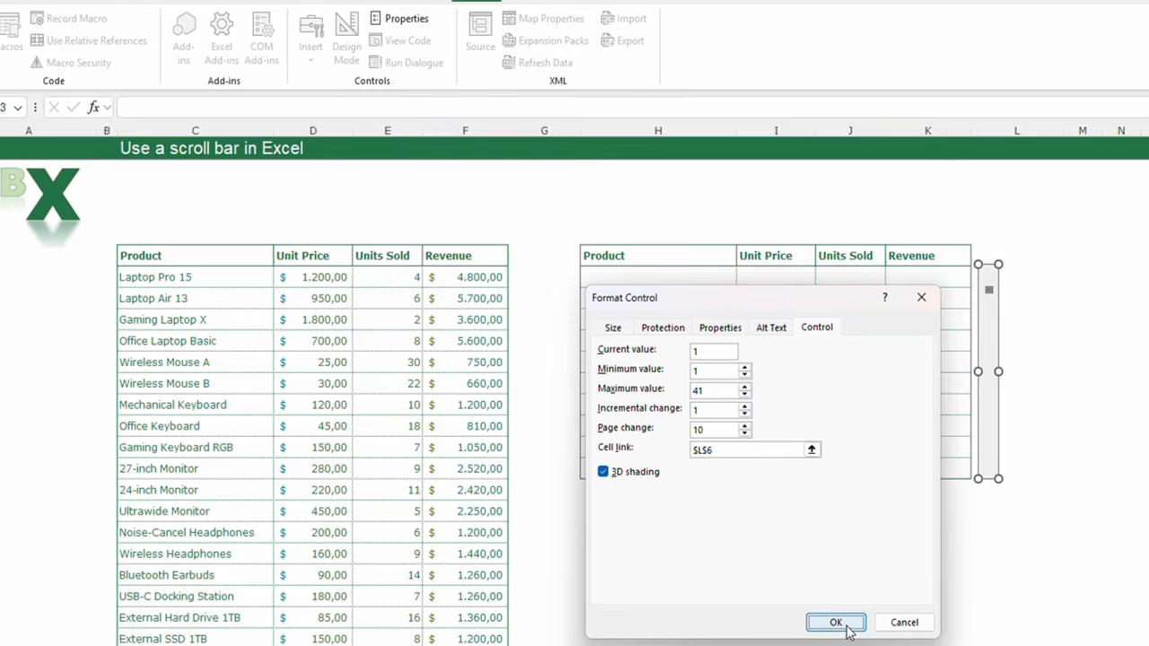
left_click(843, 523)
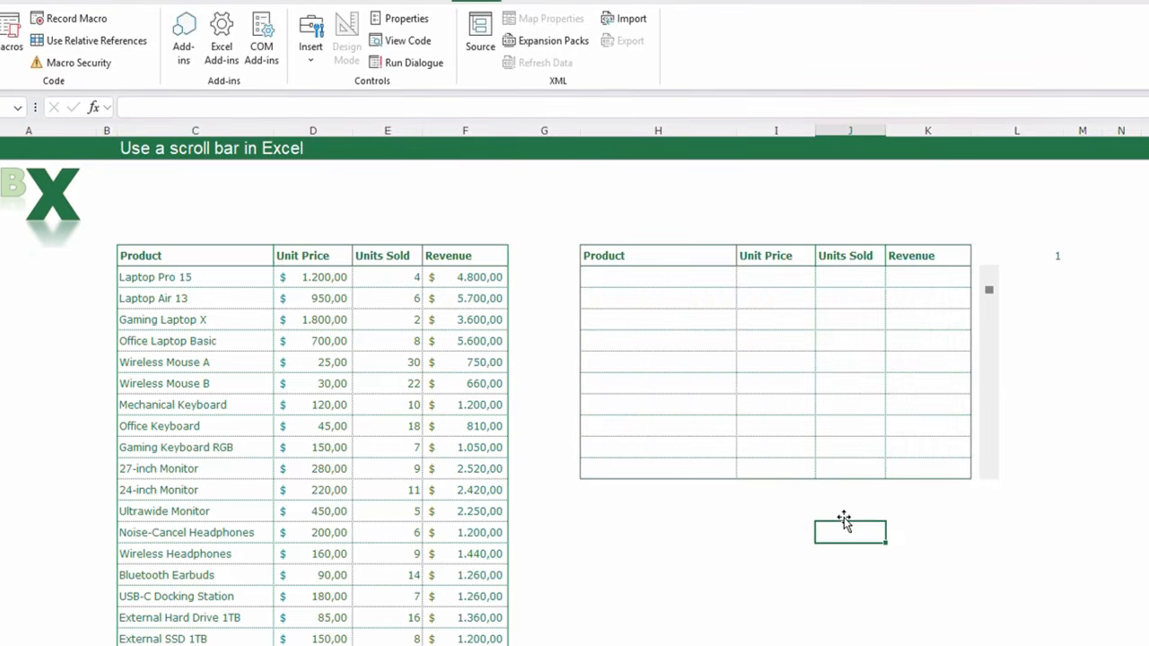
left_click(1040, 255)
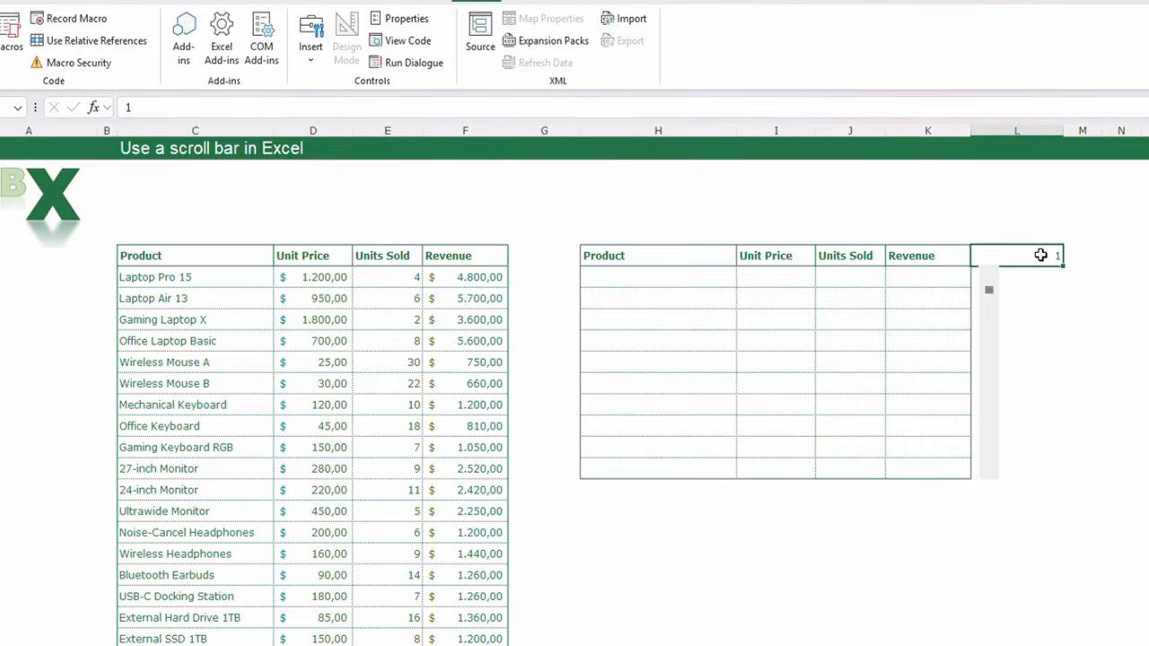
left_click_drag(989, 289, 991, 355)
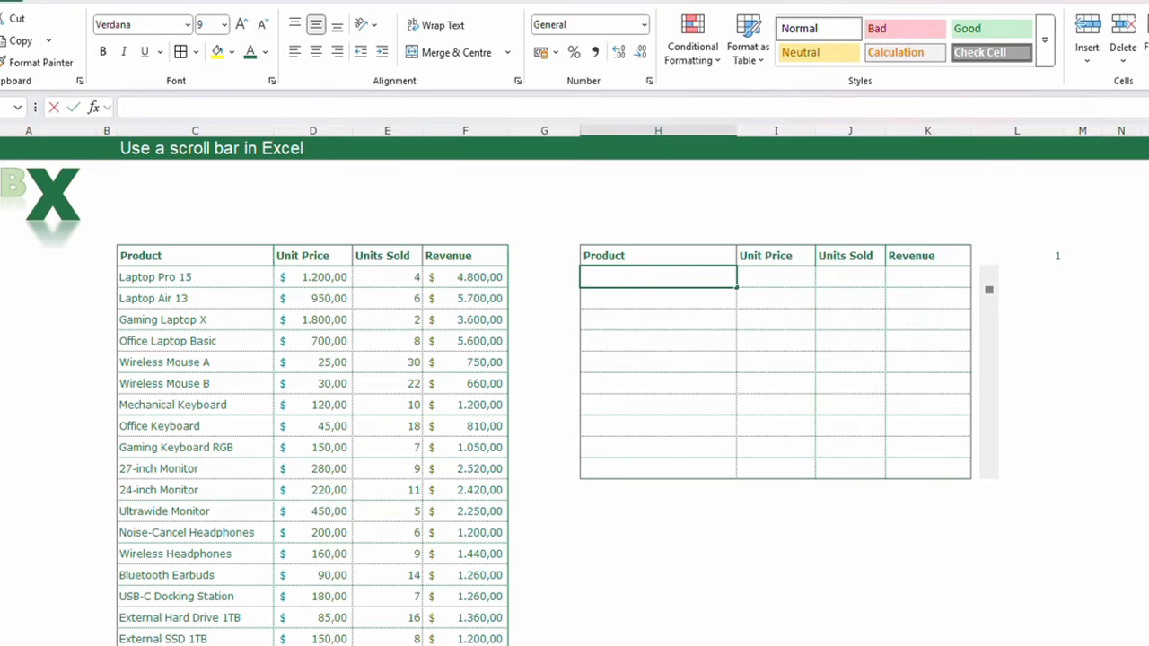
Start an INDEX formula in cell H7 with the product names C7:C56 as its array.
left_click(127, 107)
type("=")
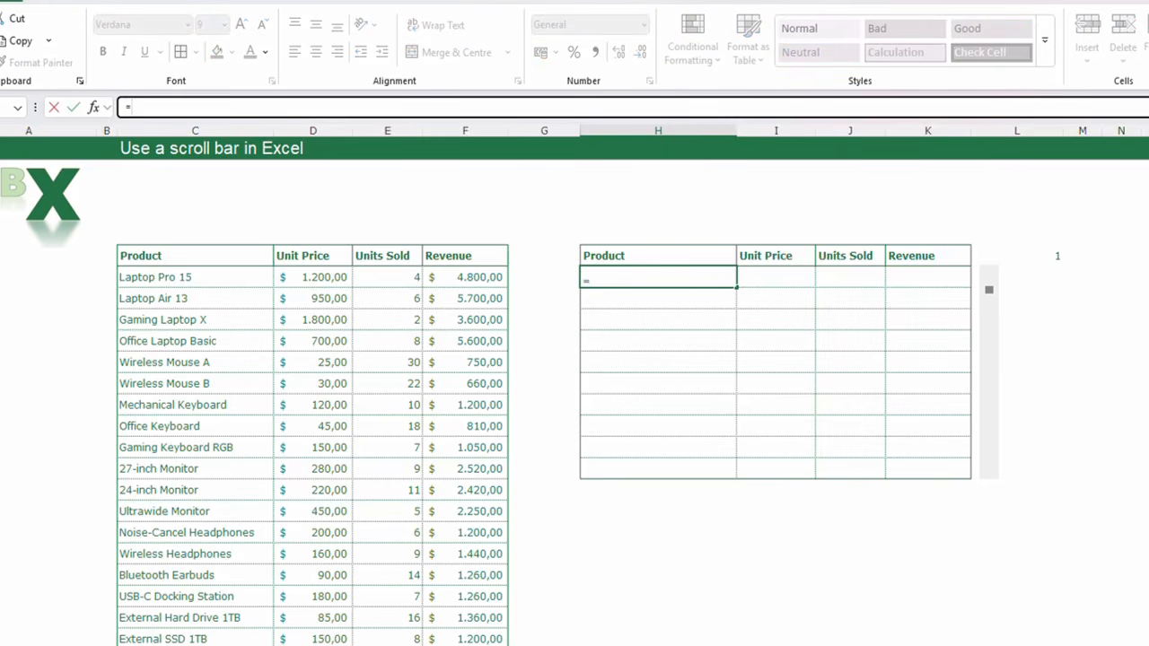
type("INDEX")
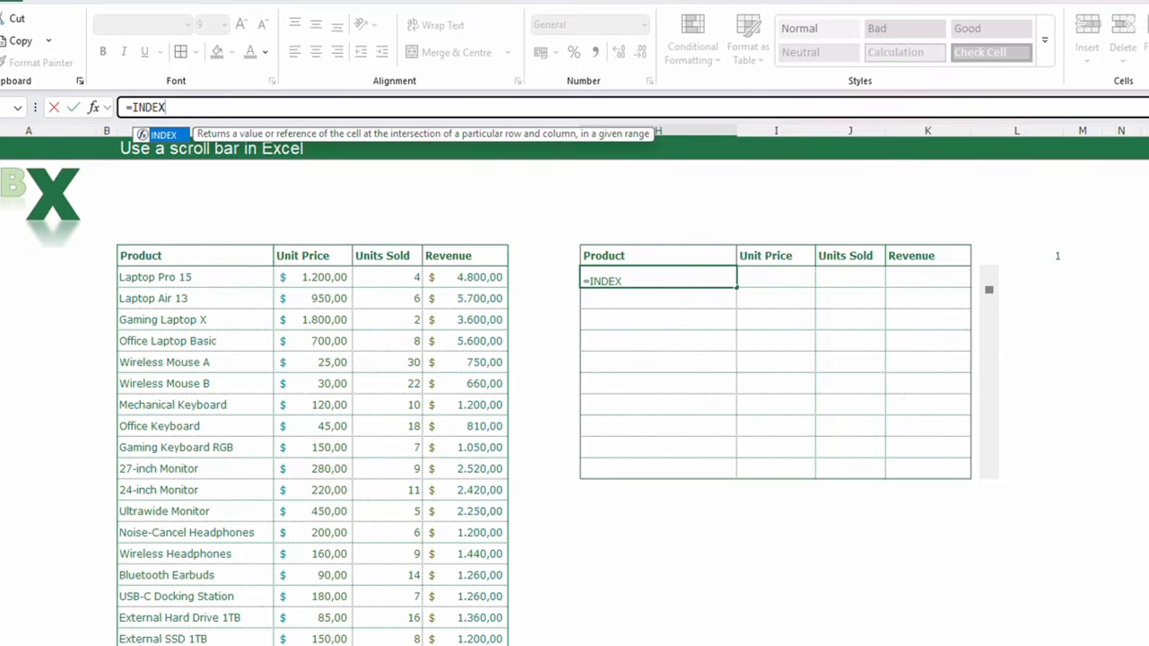
type("(")
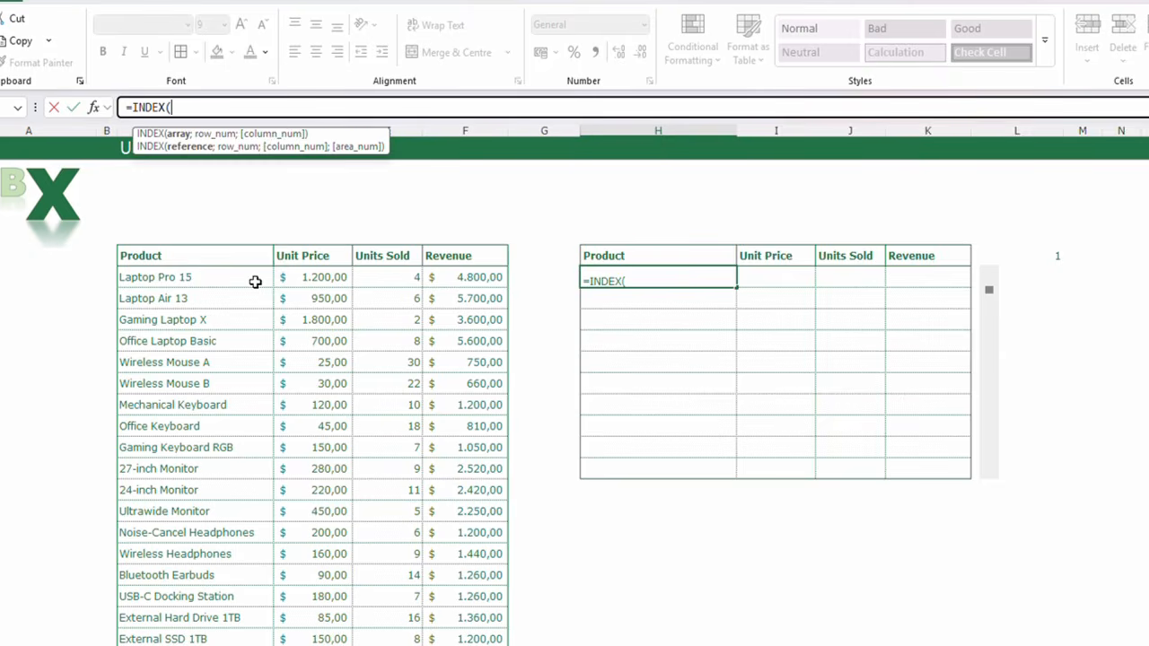
left_click_drag(228, 279, 193, 643)
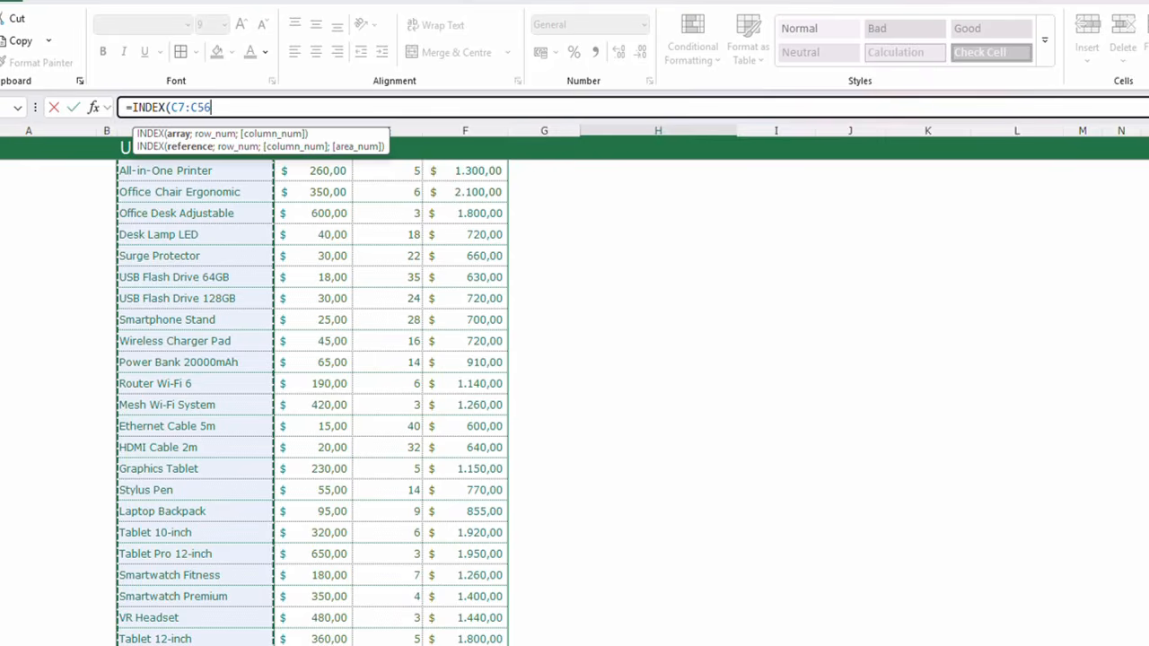
scroll(375, 454, "up", 7)
scroll(378, 450, "up", 2)
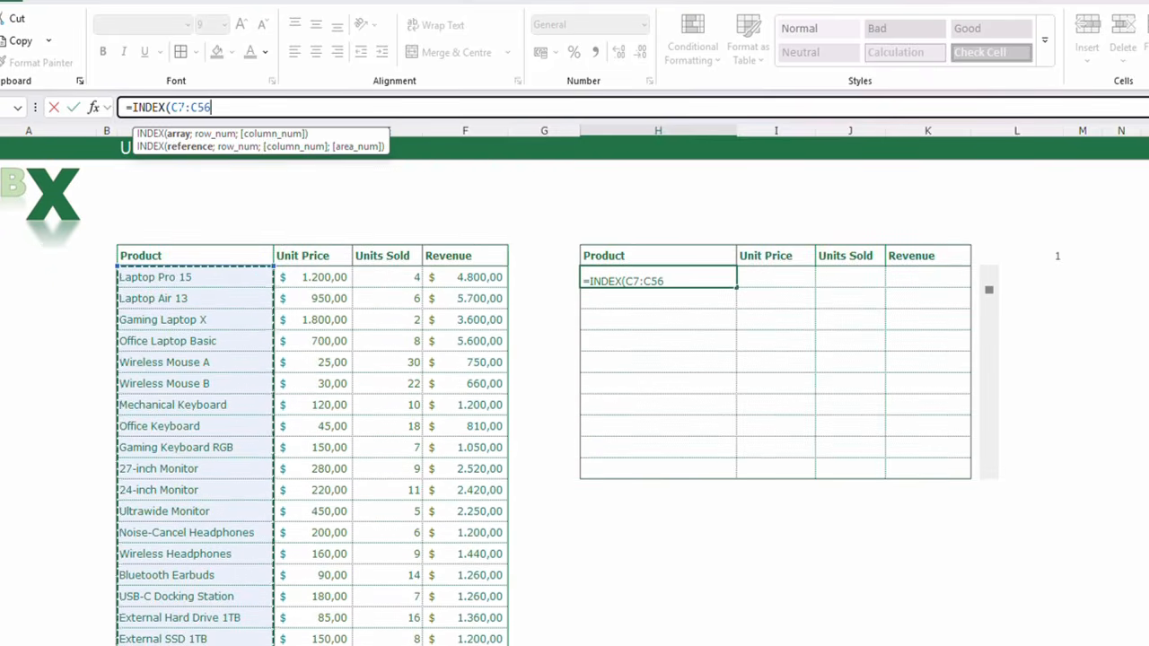
Complete the formula as =INDEX(C7:C$56;$L$6), locking only the array's end row and making the L6 row number fully absolute.
key("F4")
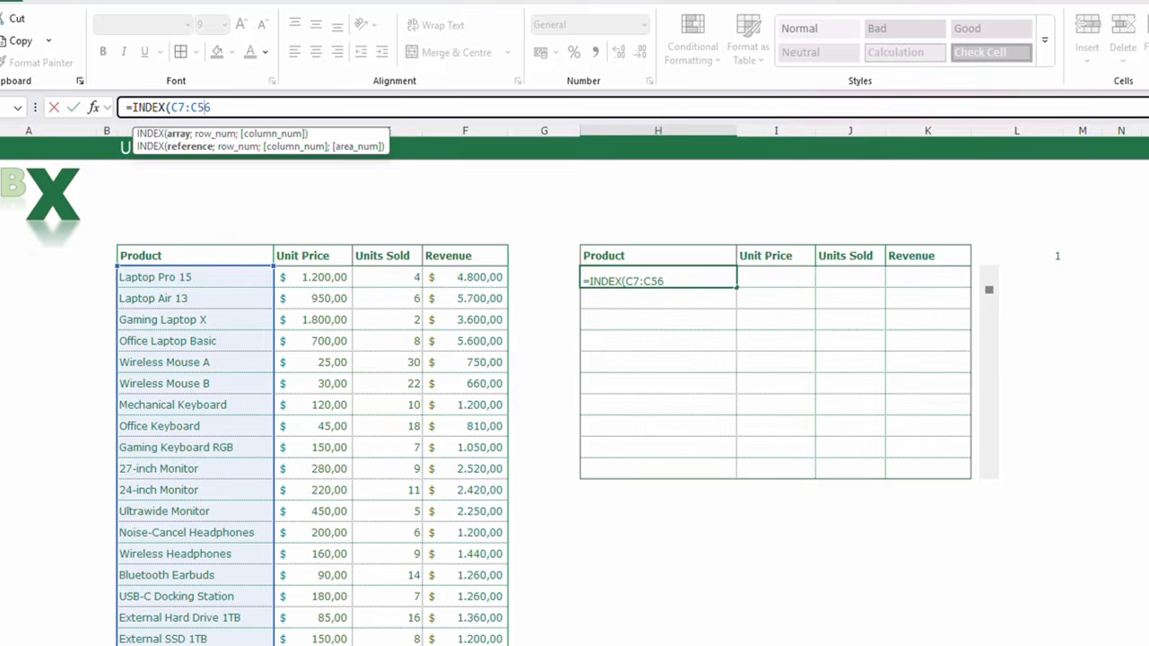
key("F4")
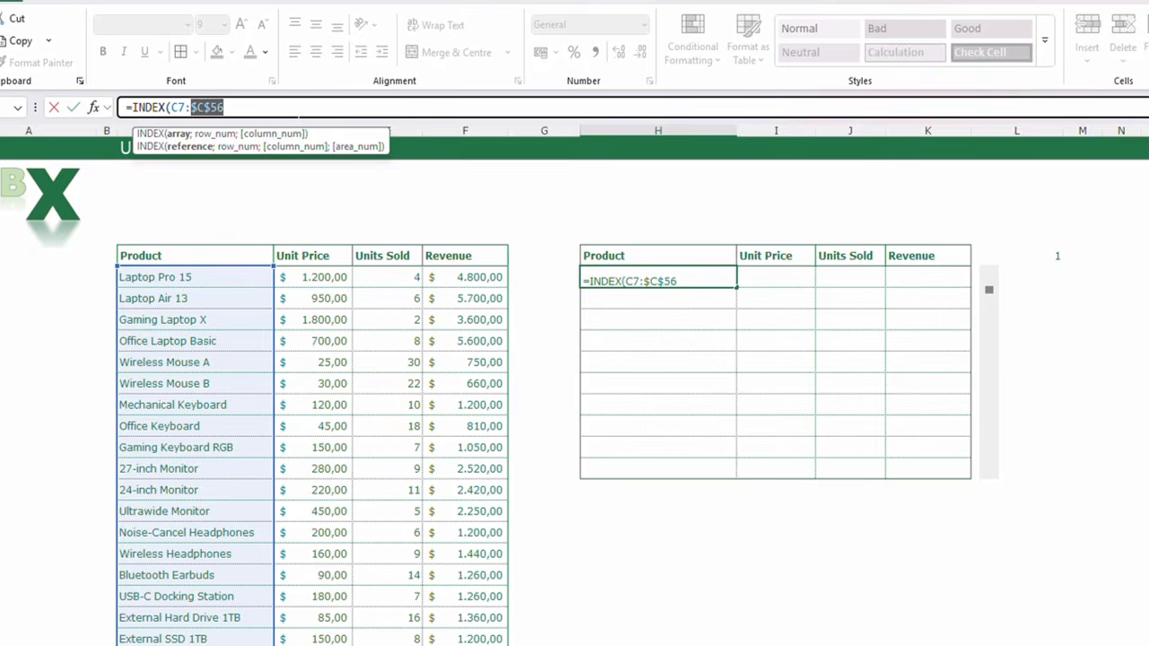
key("F4")
type(";")
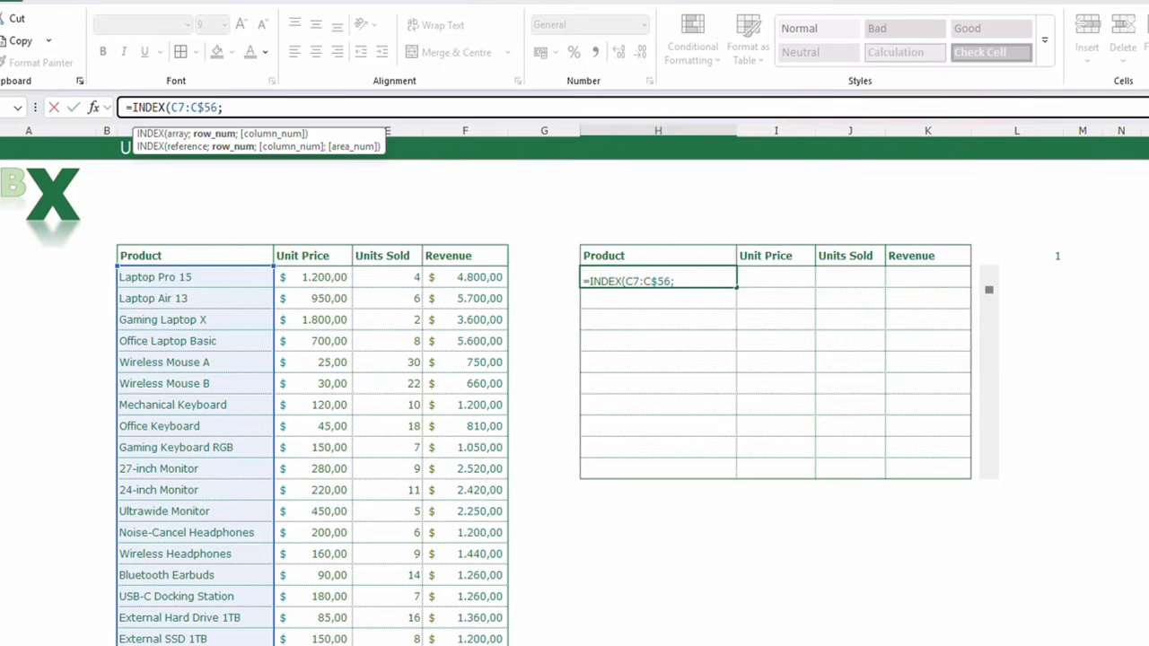
left_click(1033, 254)
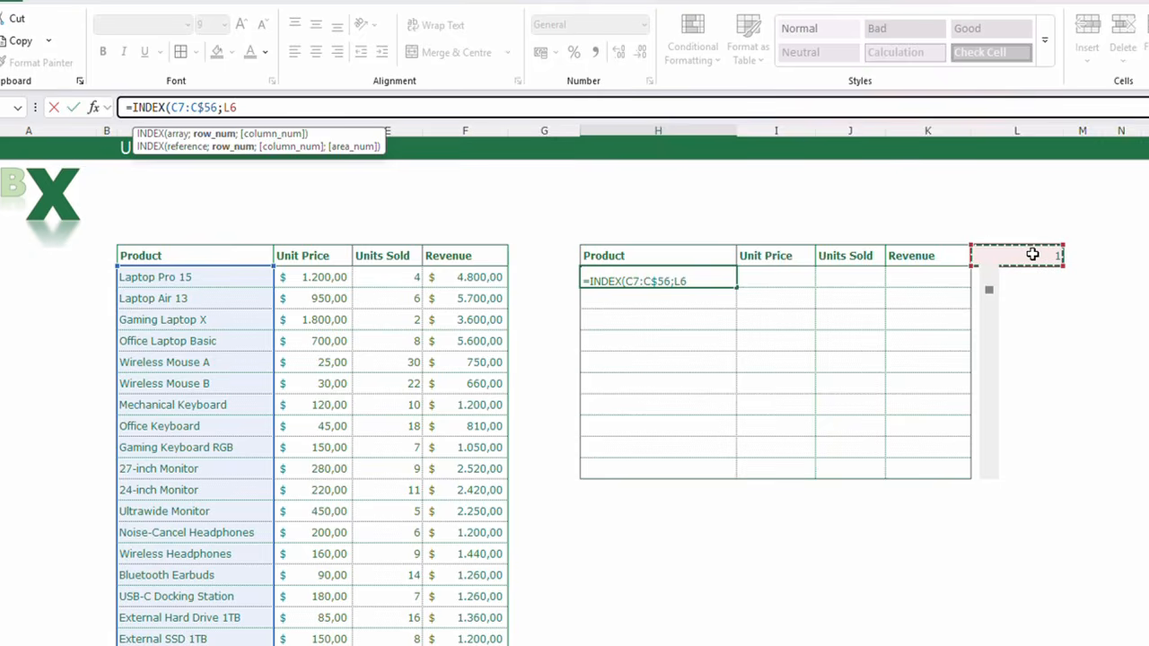
key("F4")
type(")")
key("Return")
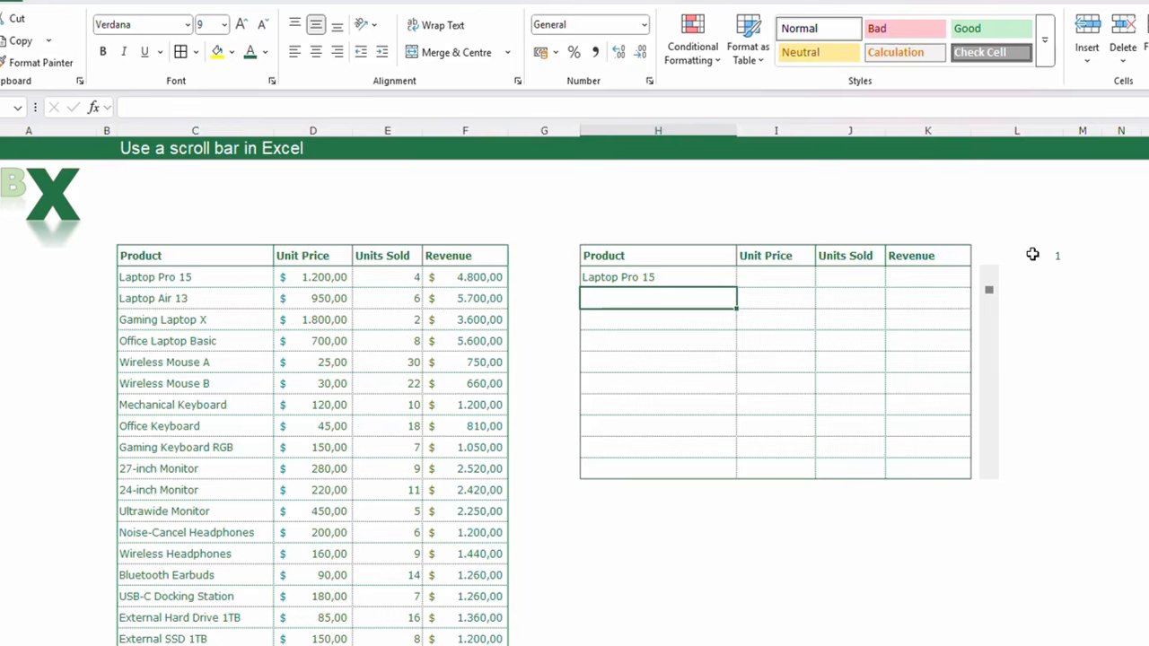
Fill the INDEX formula from H7 across to K7 without formatting.
left_click(183, 279)
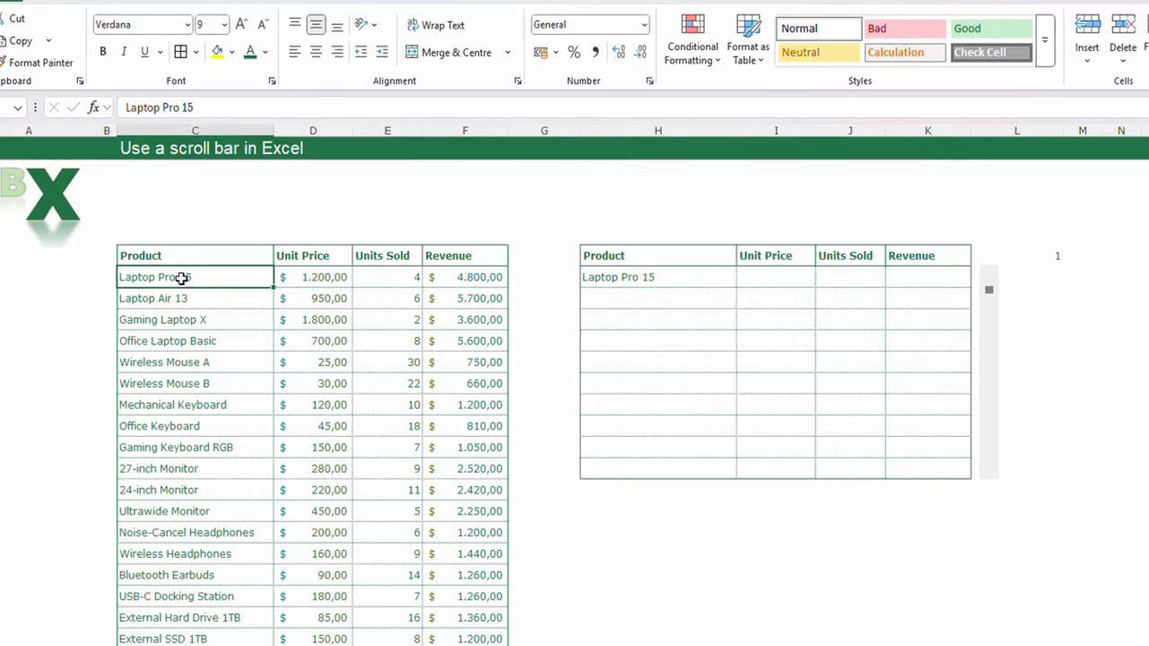
left_click(659, 275)
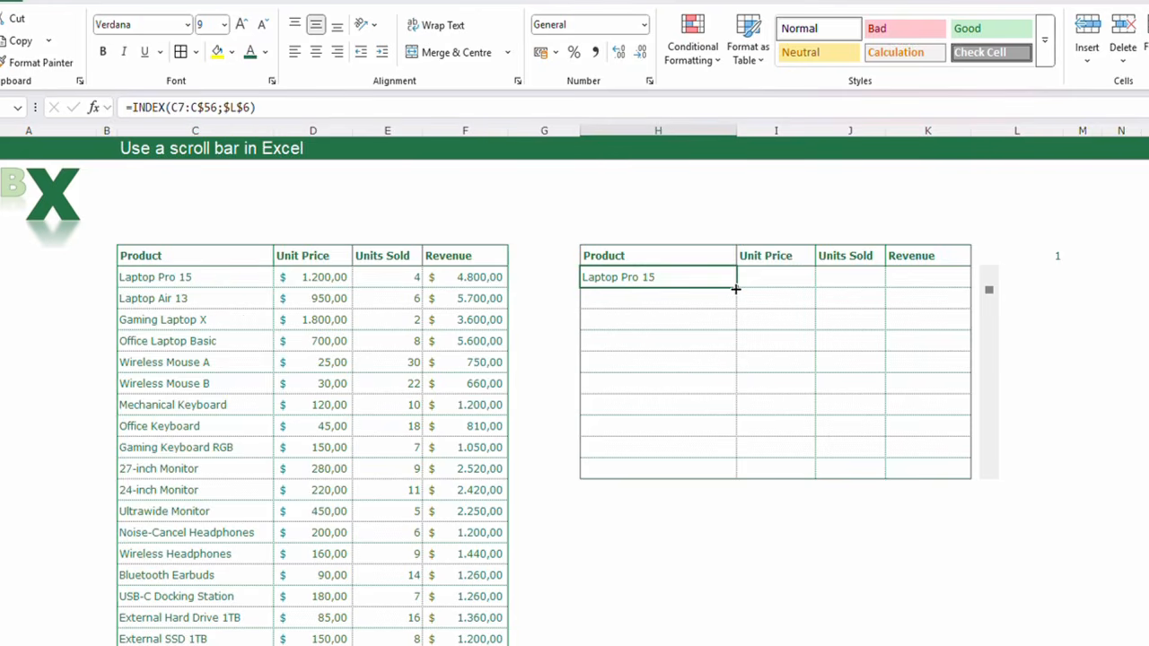
left_click_drag(736, 288, 945, 287)
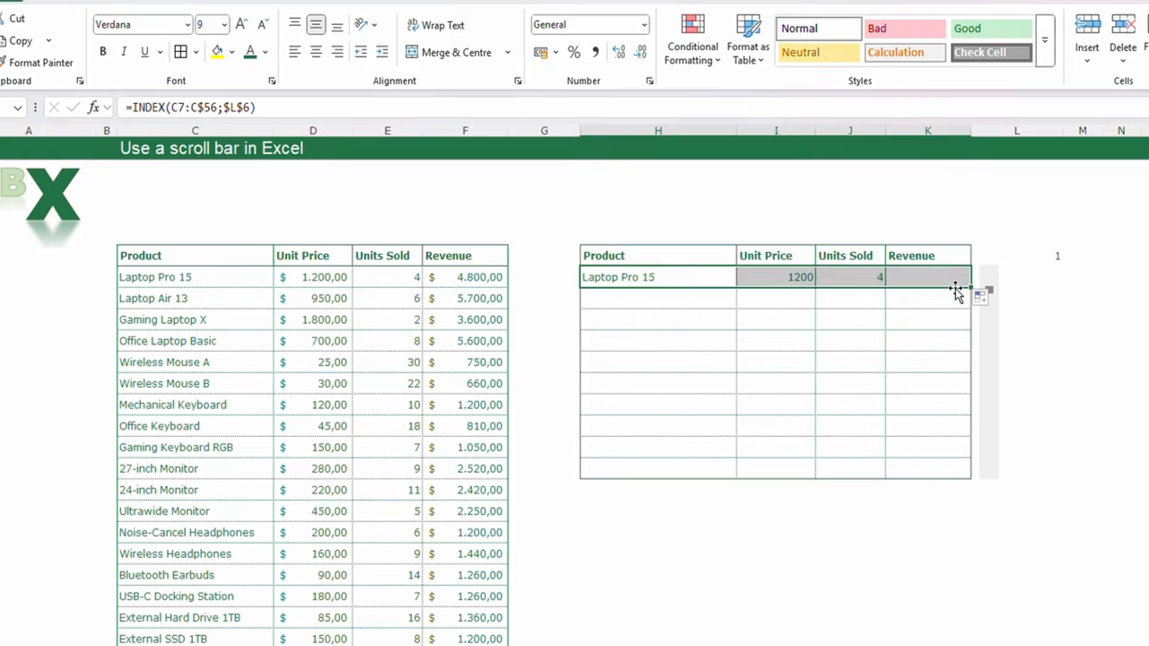
left_click(985, 298)
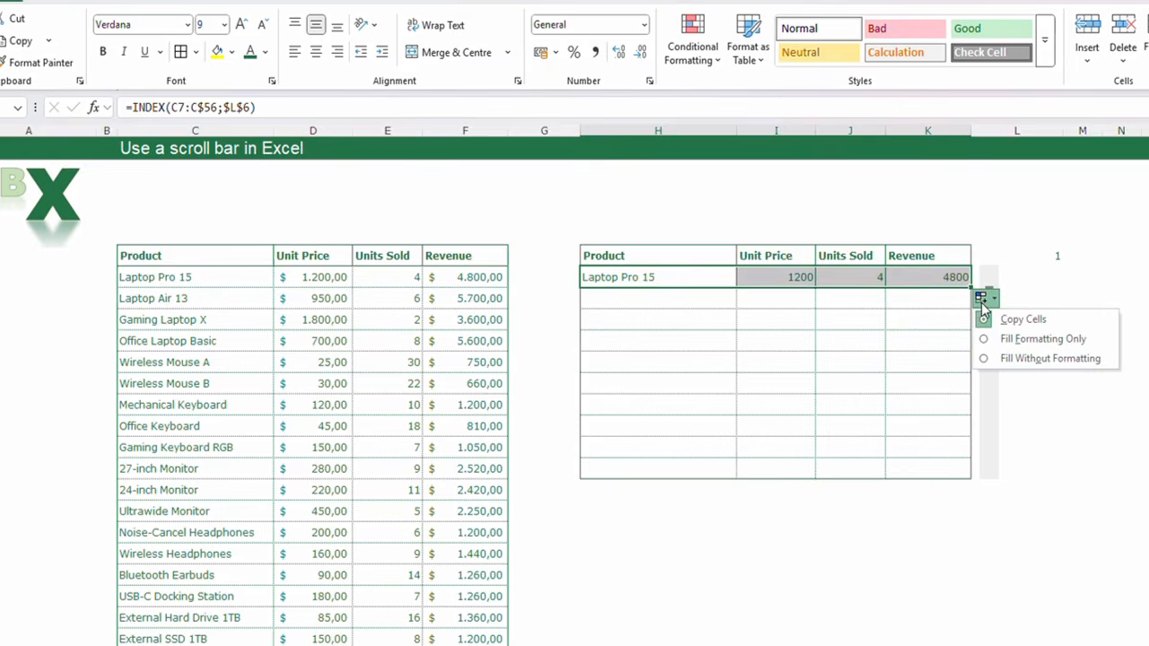
left_click(1031, 359)
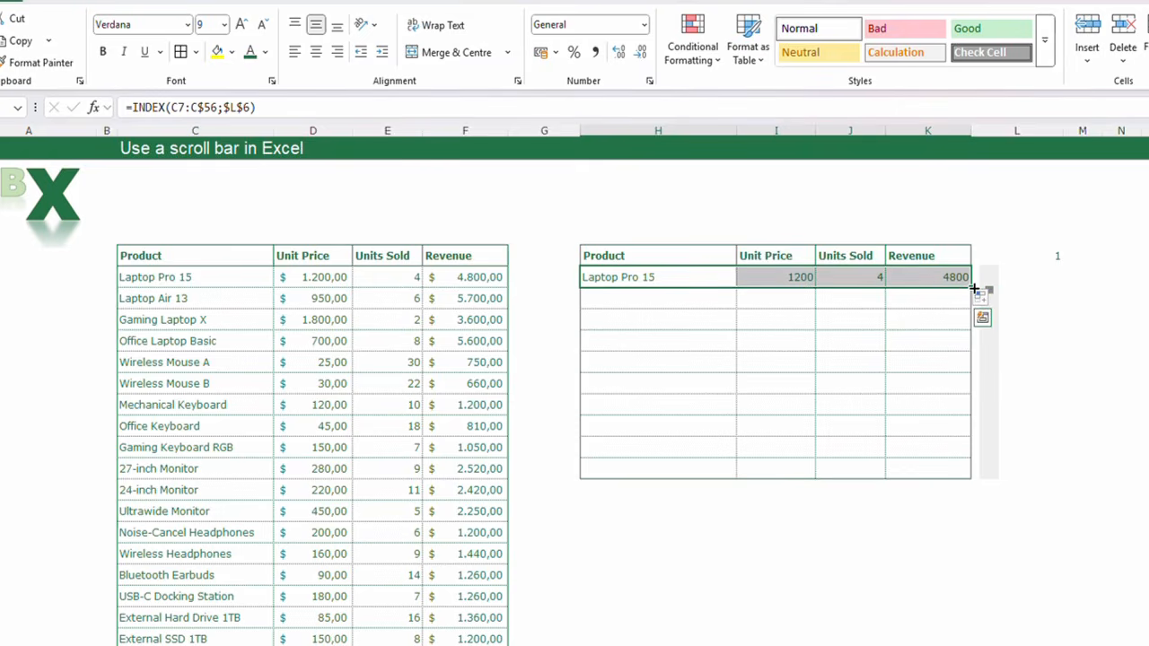
Fill the formulas in H7:K7 down to row 16 without formatting.
left_click_drag(974, 288, 967, 482)
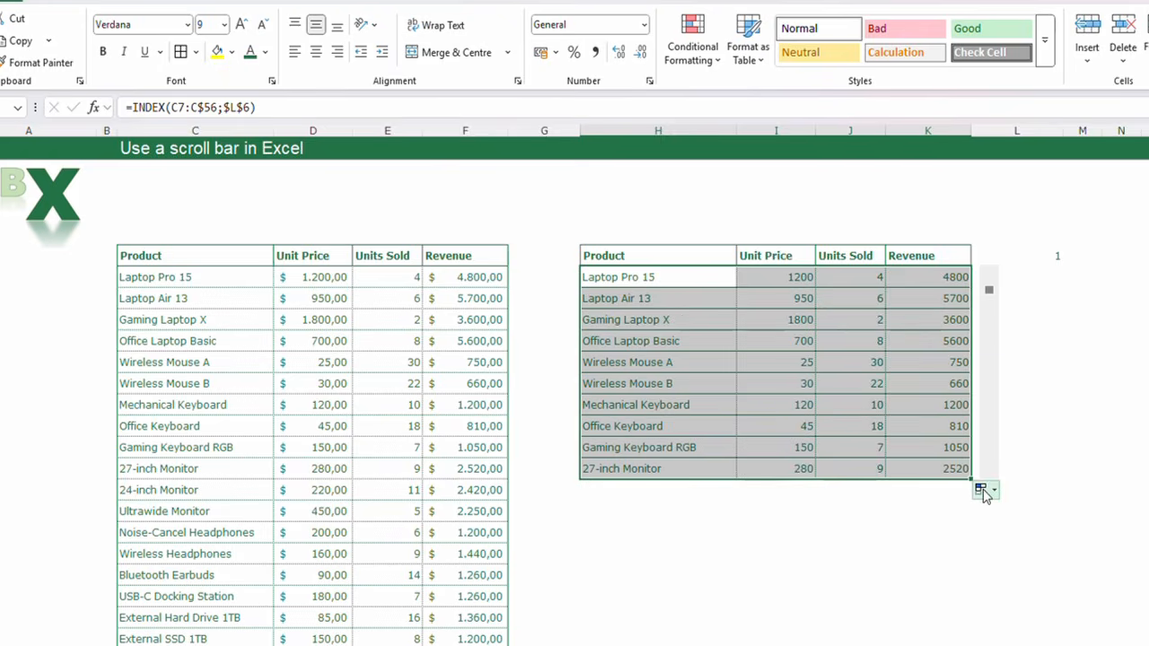
left_click(984, 493)
left_click(1005, 551)
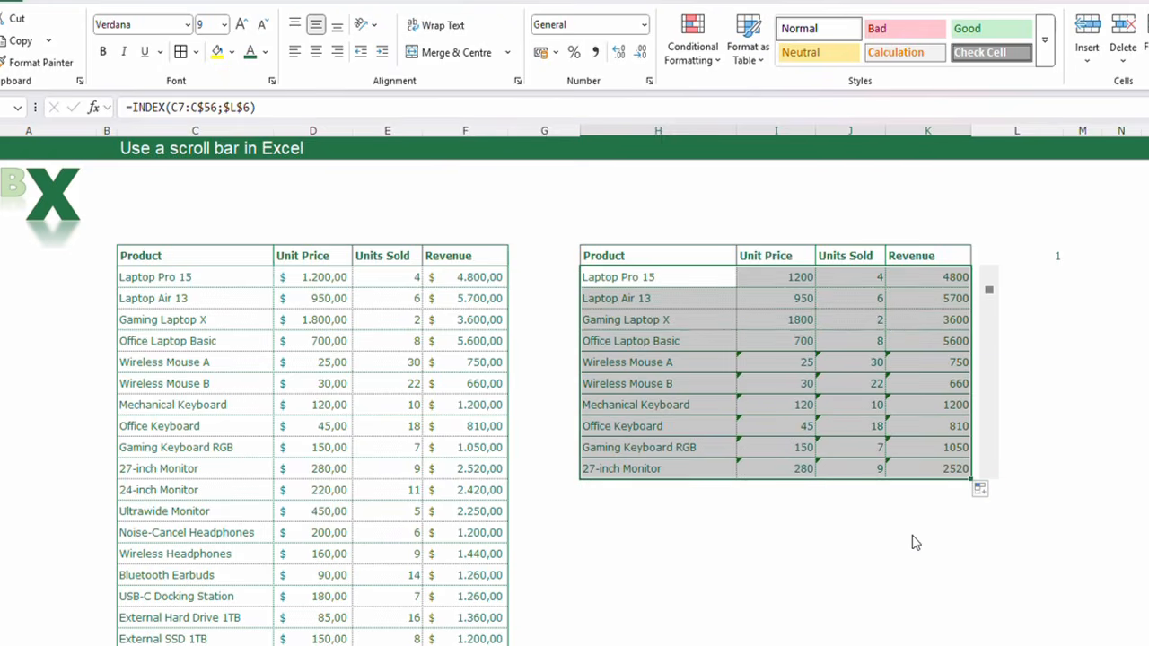
left_click(819, 538)
Ignore the formula error flags in cells I8:K16 of the new table.
left_click_drag(767, 305, 907, 469)
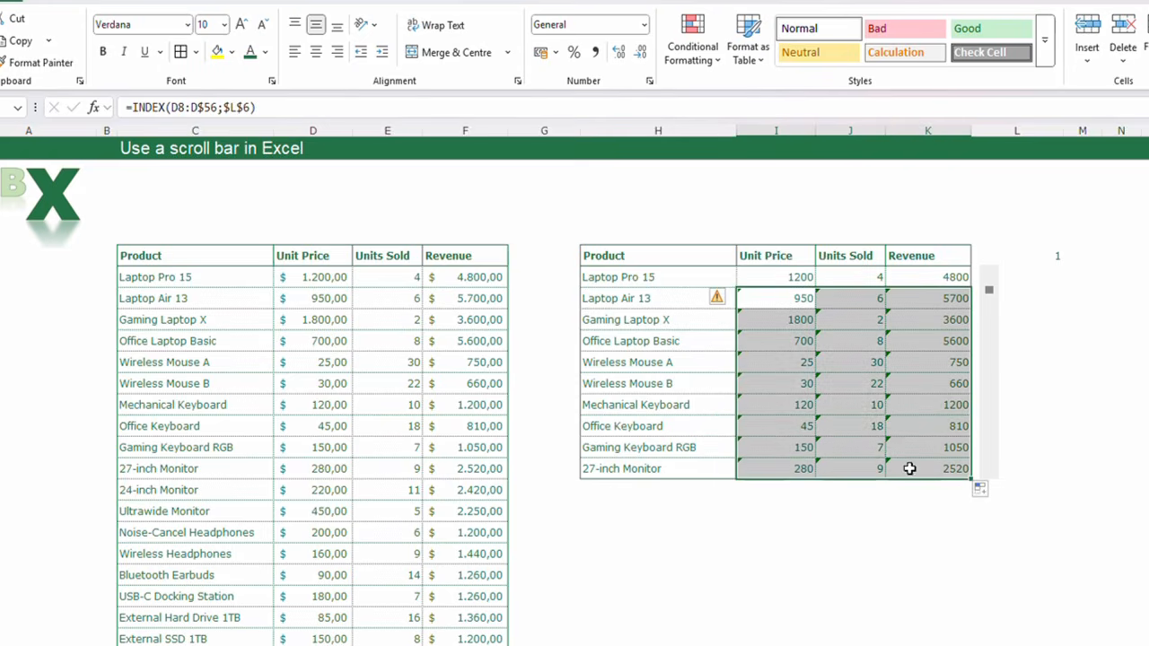
left_click(718, 299)
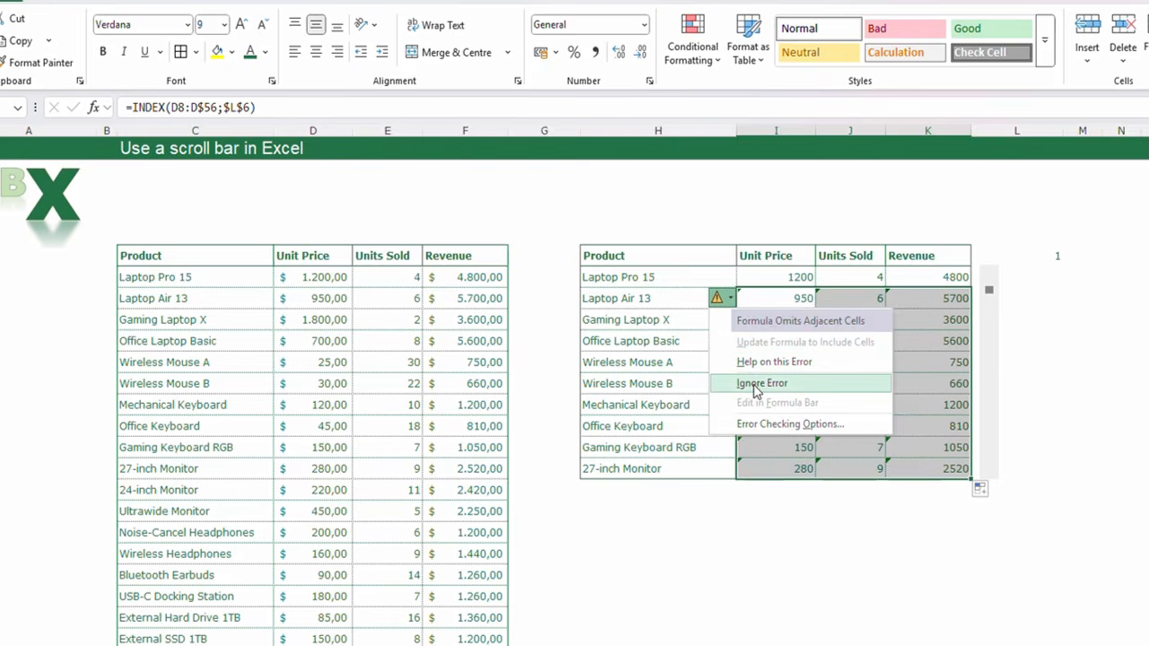
left_click(758, 384)
left_click(779, 551)
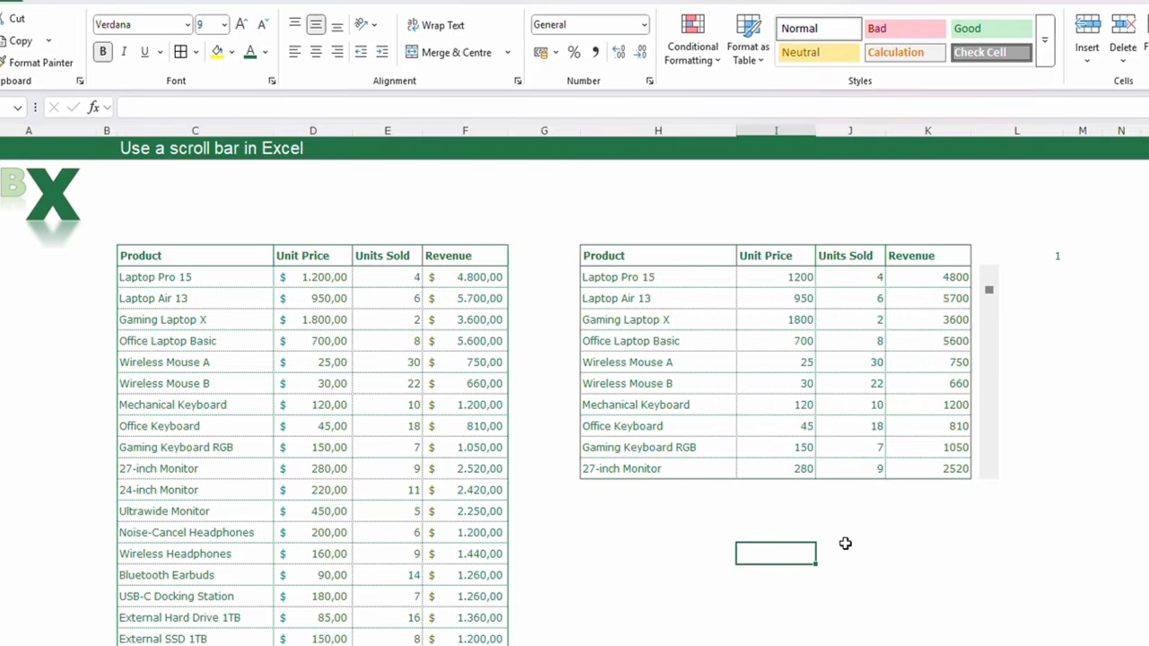
Test the new table with the scroll bar and examine the references in the INDEX formula of H7.
left_click_drag(989, 291, 993, 354)
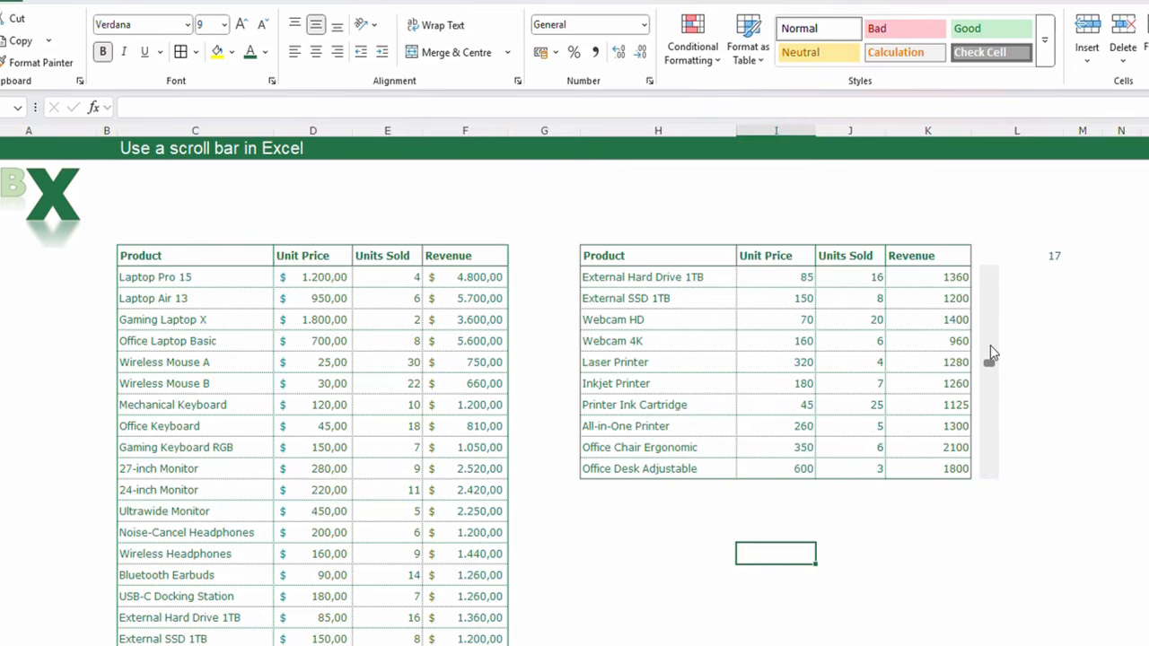
left_click(706, 283)
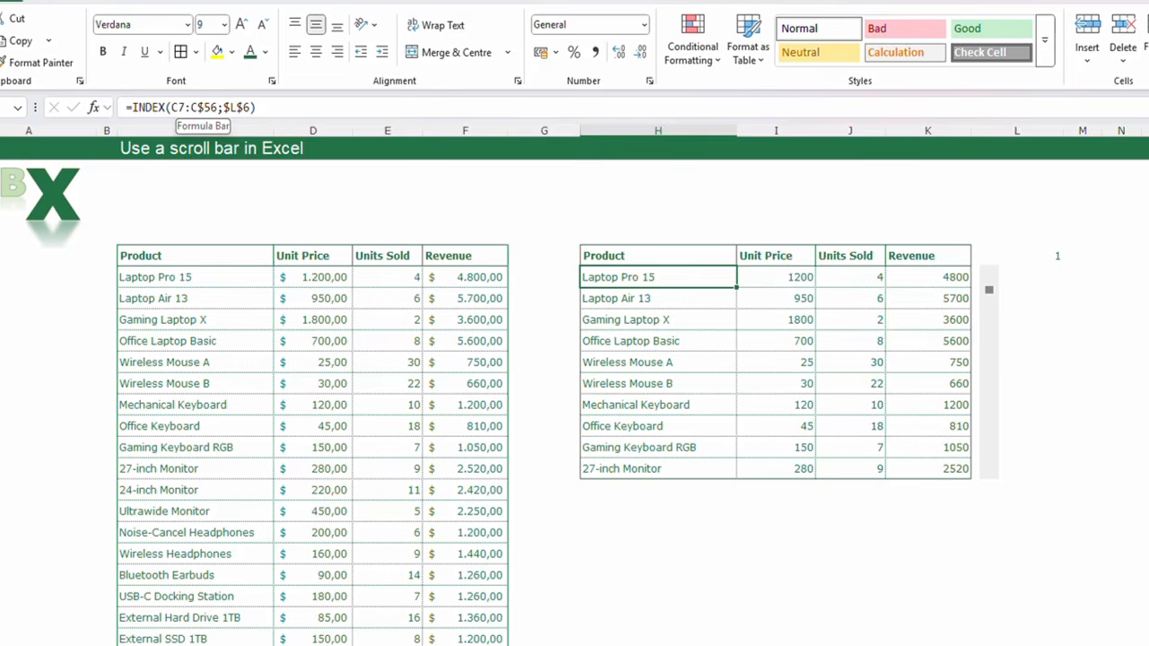
left_click(211, 107)
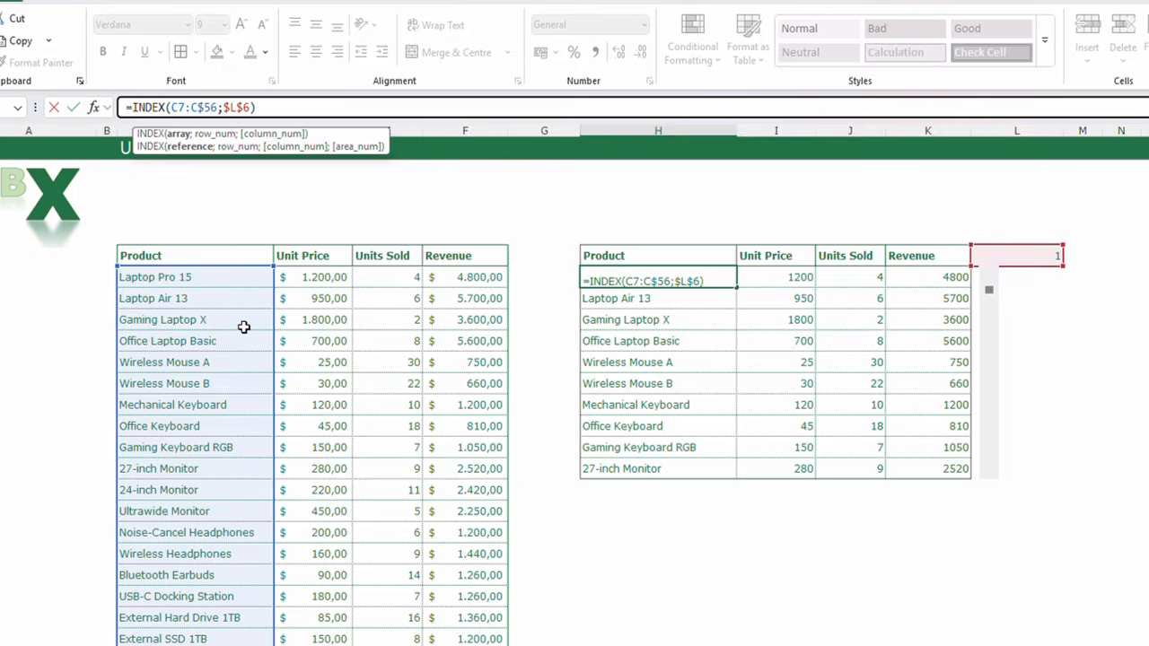
key("Return")
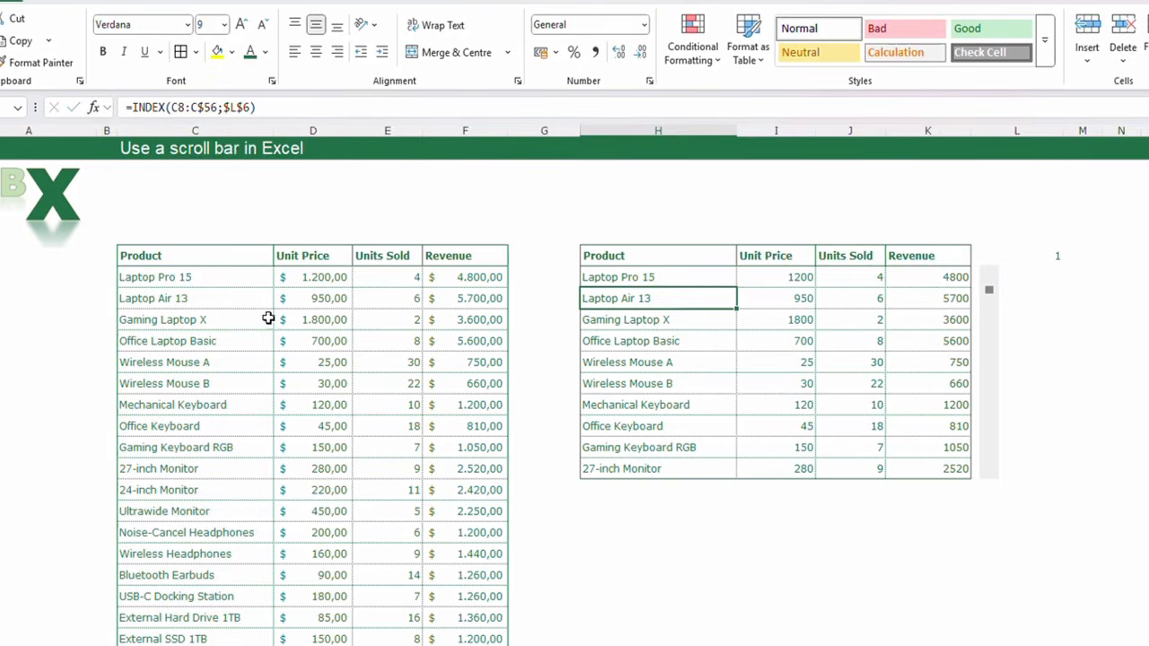
Examine the array range and linked cell referenced by the INDEX formula in H11.
left_click(668, 361)
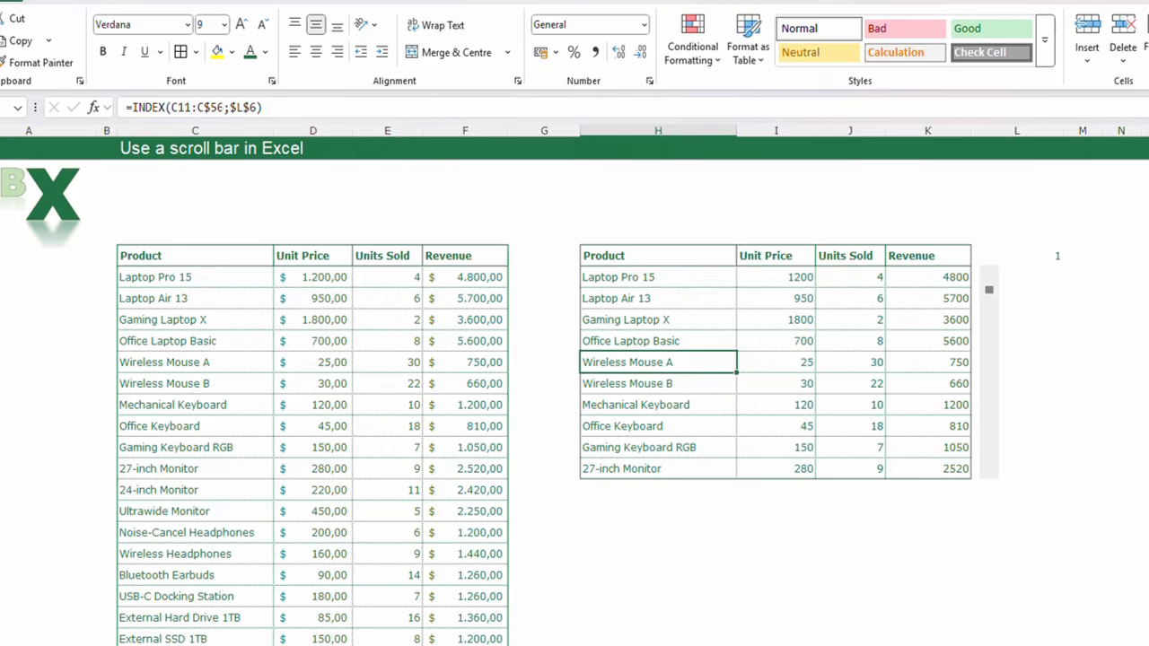
left_click(216, 107)
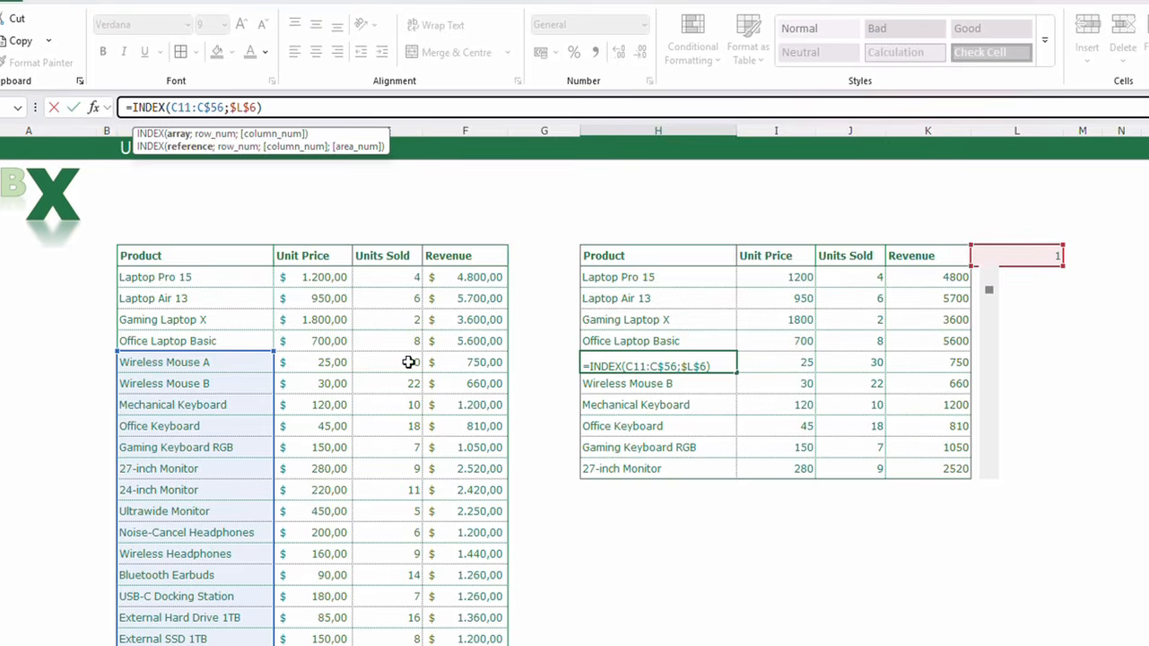
key("Return")
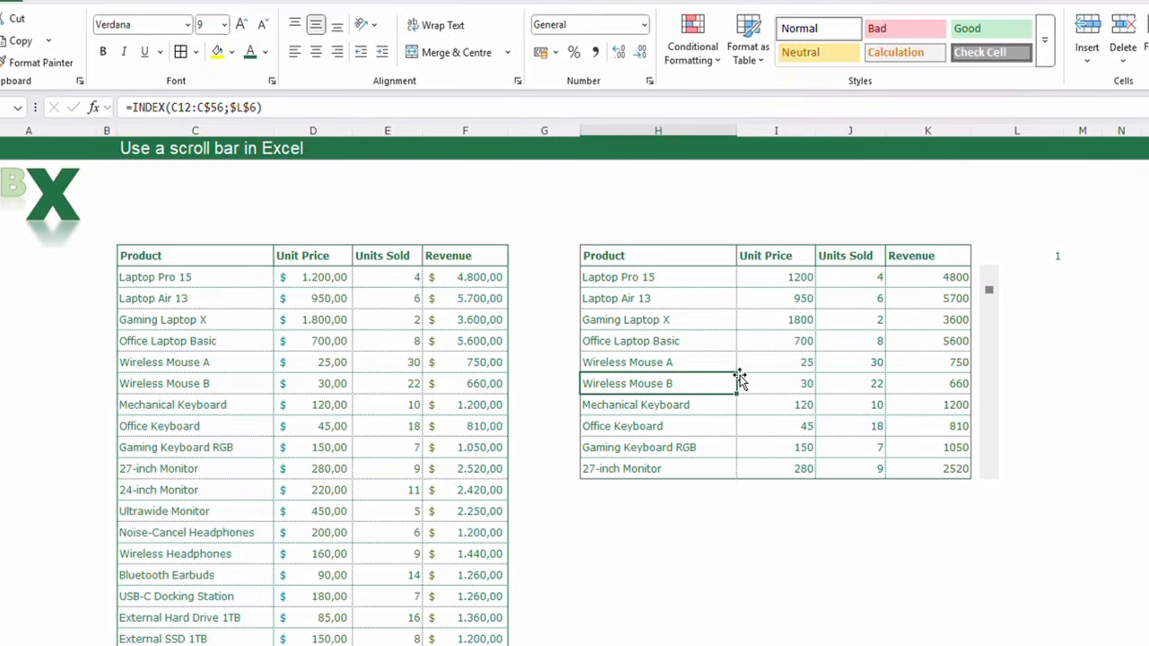
left_click(692, 362)
key("F2")
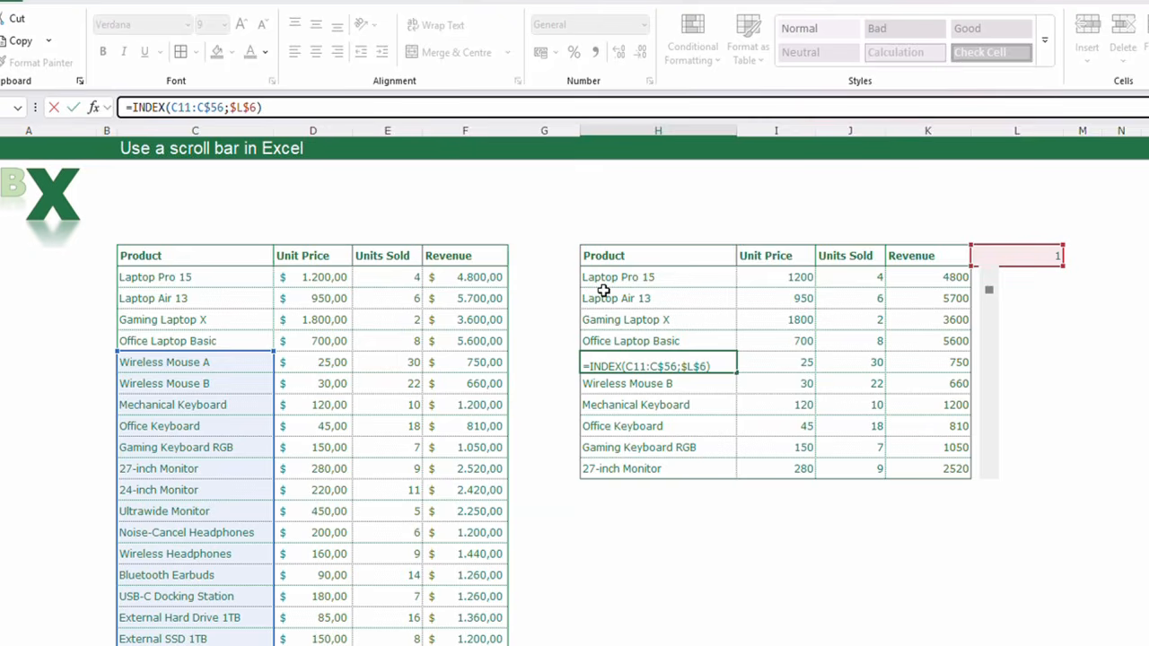
left_click(658, 489)
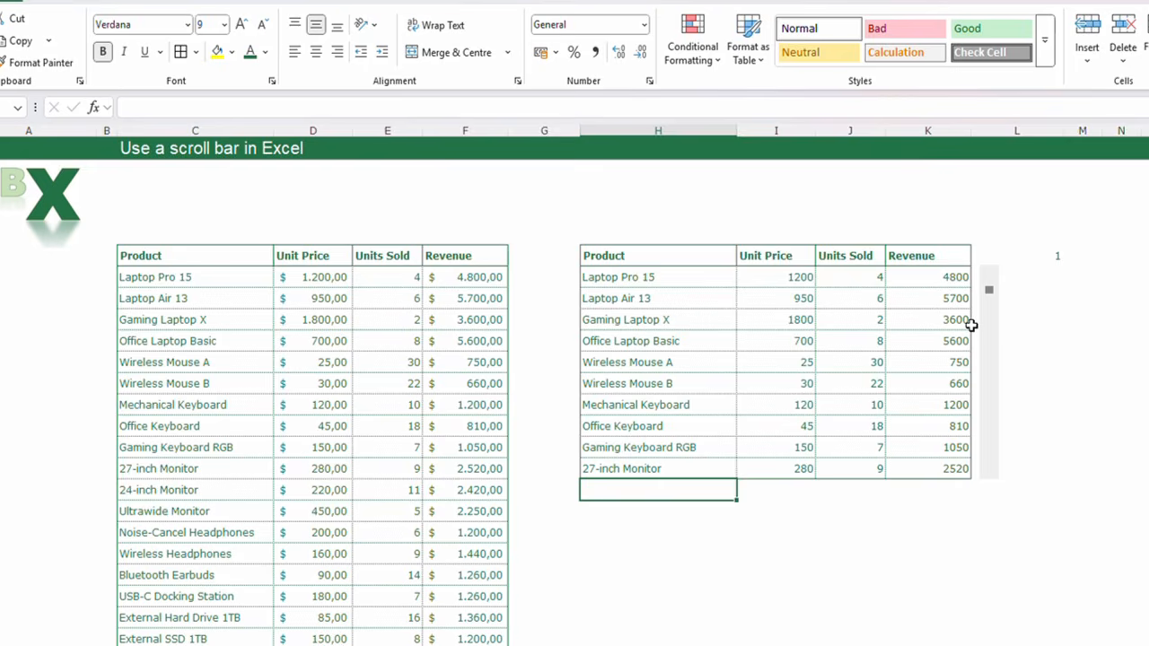
Move the scroll bar to its maximum and compare the new table's last rows and linked cell with the full list's end.
left_click_drag(990, 298, 988, 486)
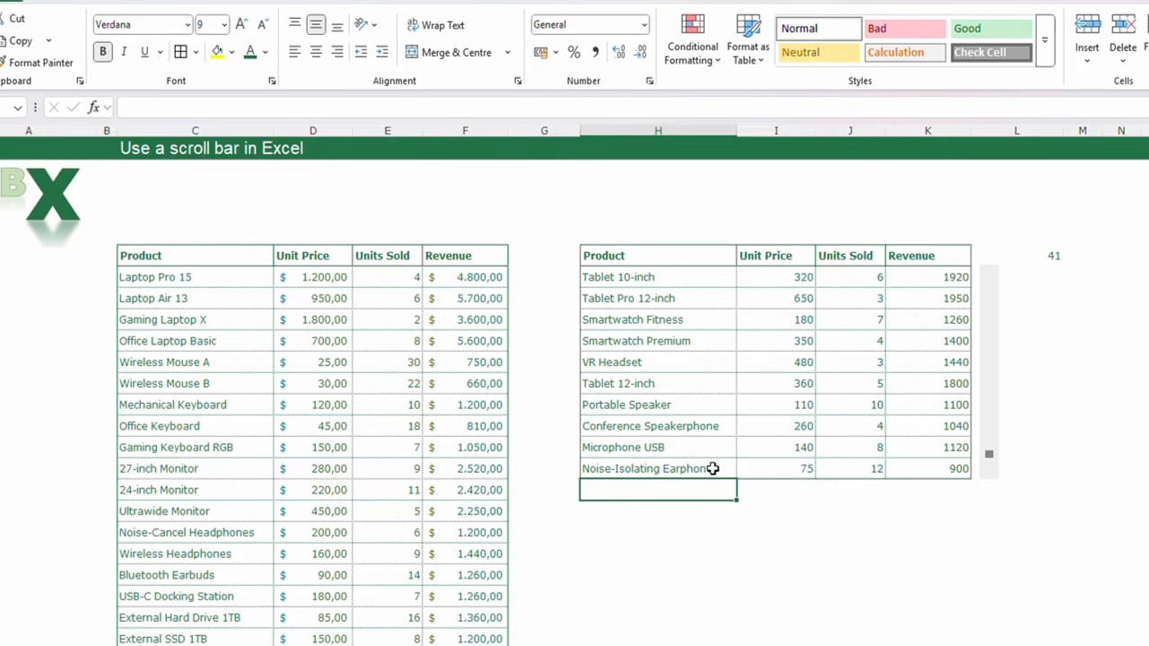
scroll(288, 478, "down", 3)
scroll(288, 478, "down", 8)
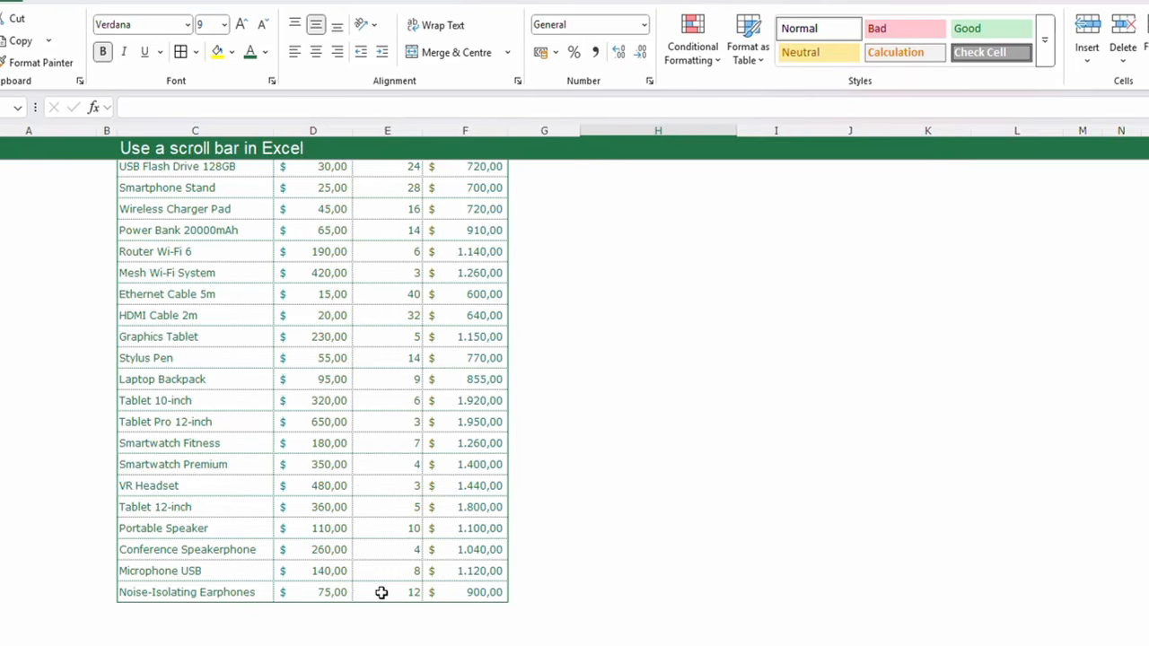
scroll(390, 593, "up", 11)
left_click(1037, 254)
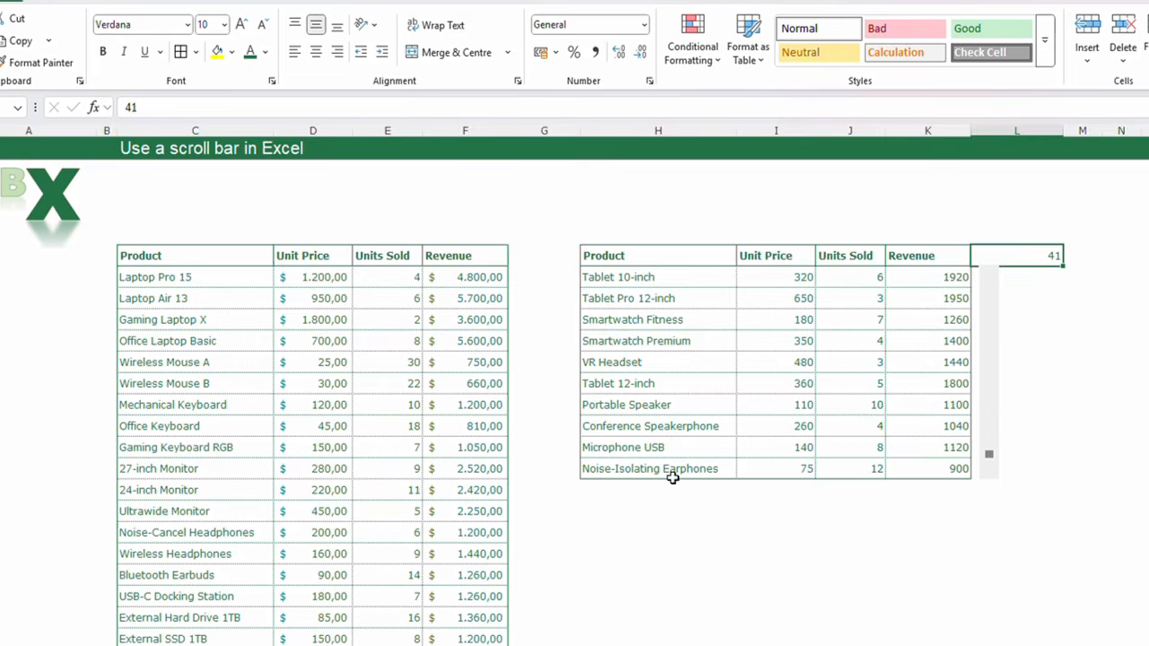
Examine the INDEX formula in H16 and trace its array range through the product list to the last row.
left_click(620, 468)
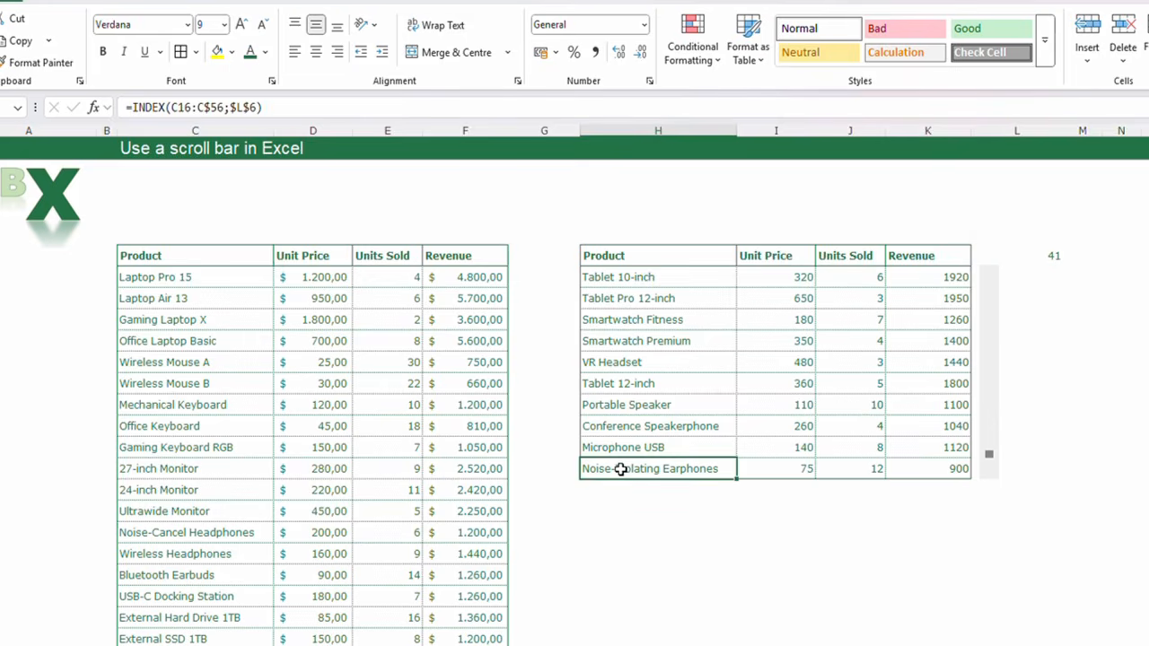
key("F2")
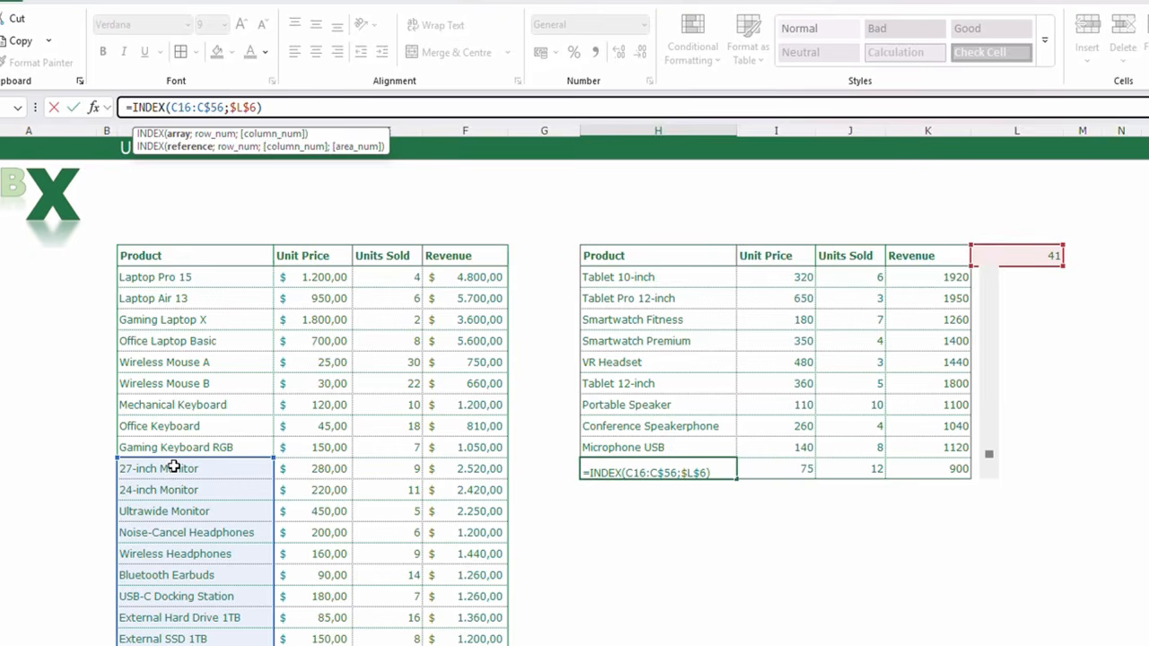
scroll(194, 458, "down", 4)
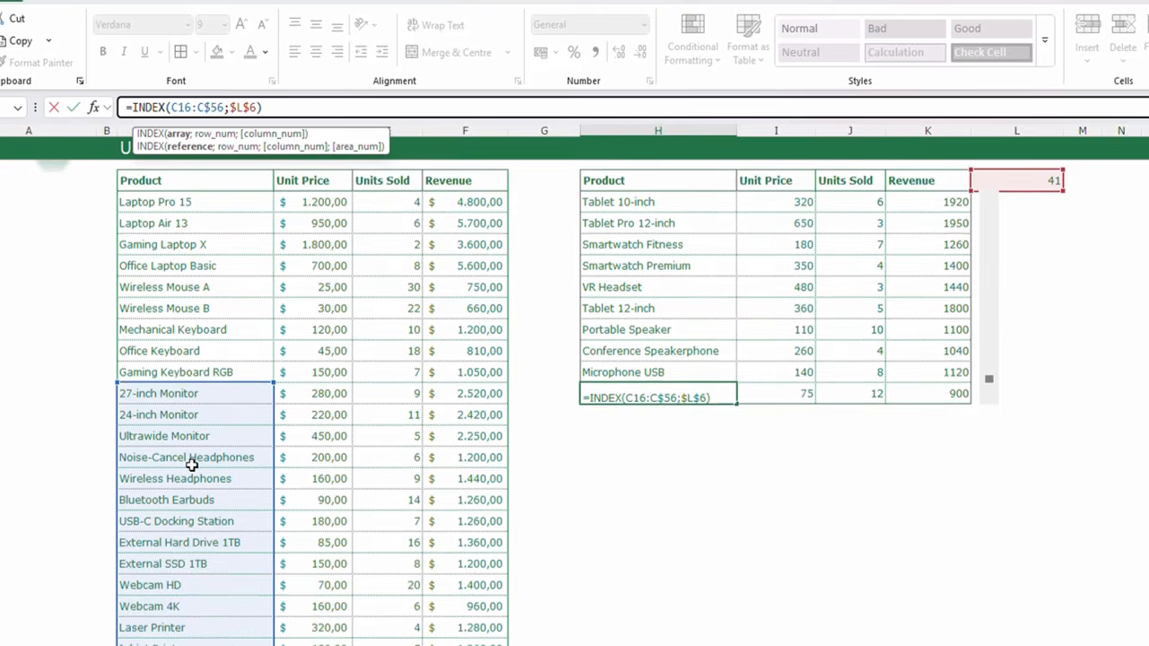
scroll(194, 458, "down", 7)
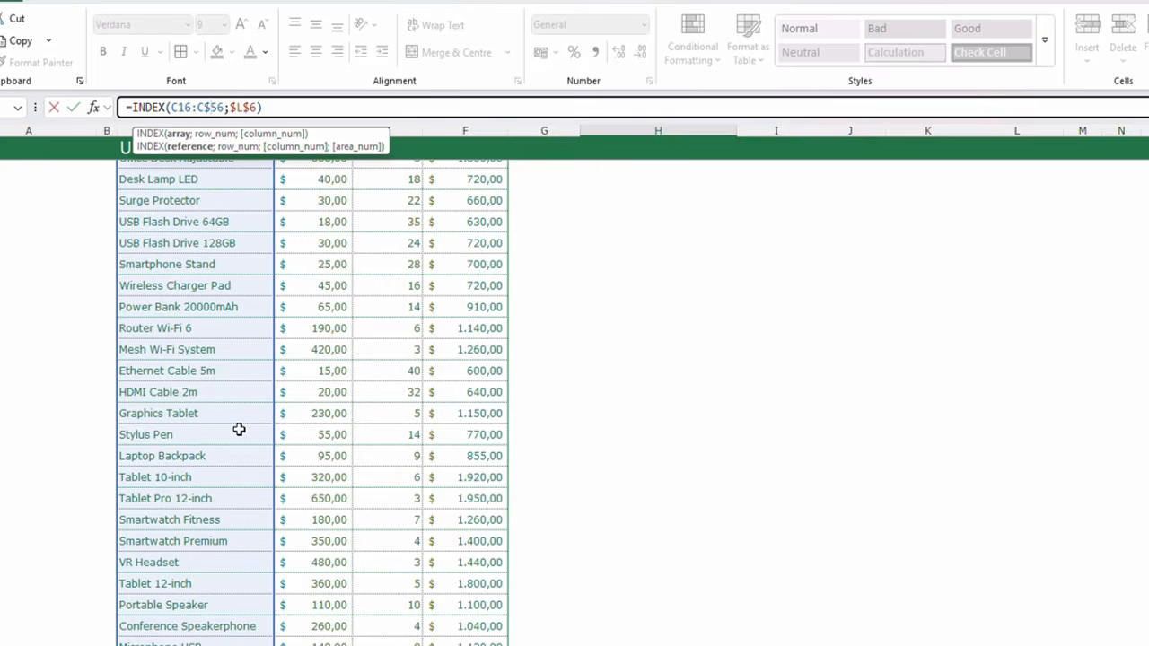
scroll(239, 430, "up", 10)
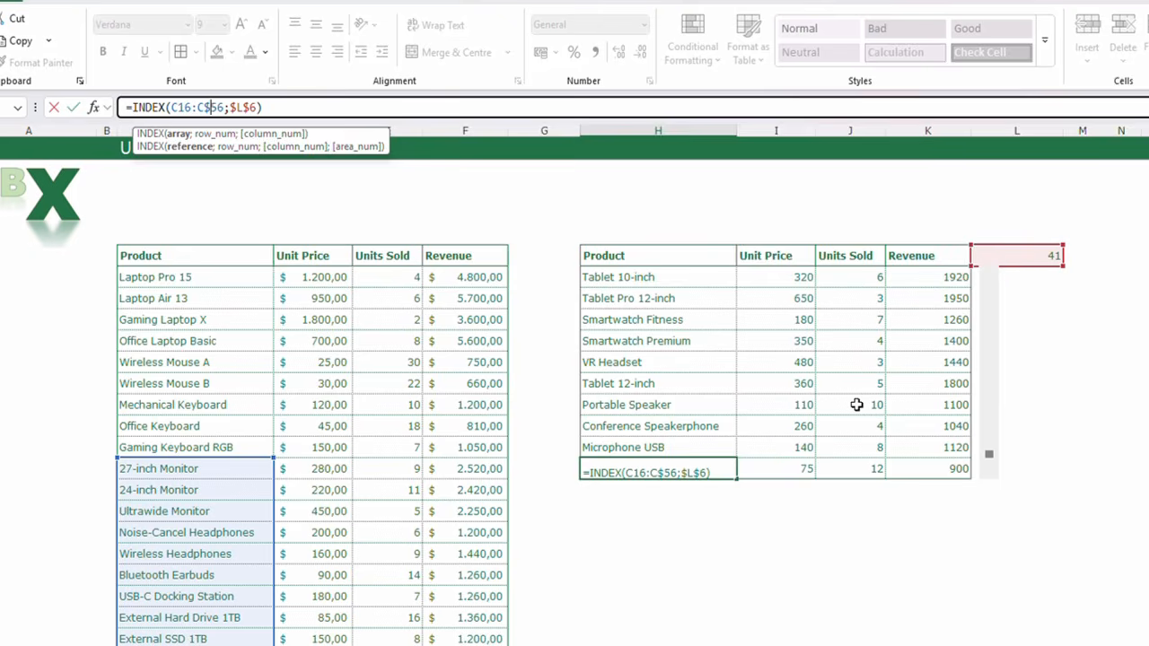
key("Return")
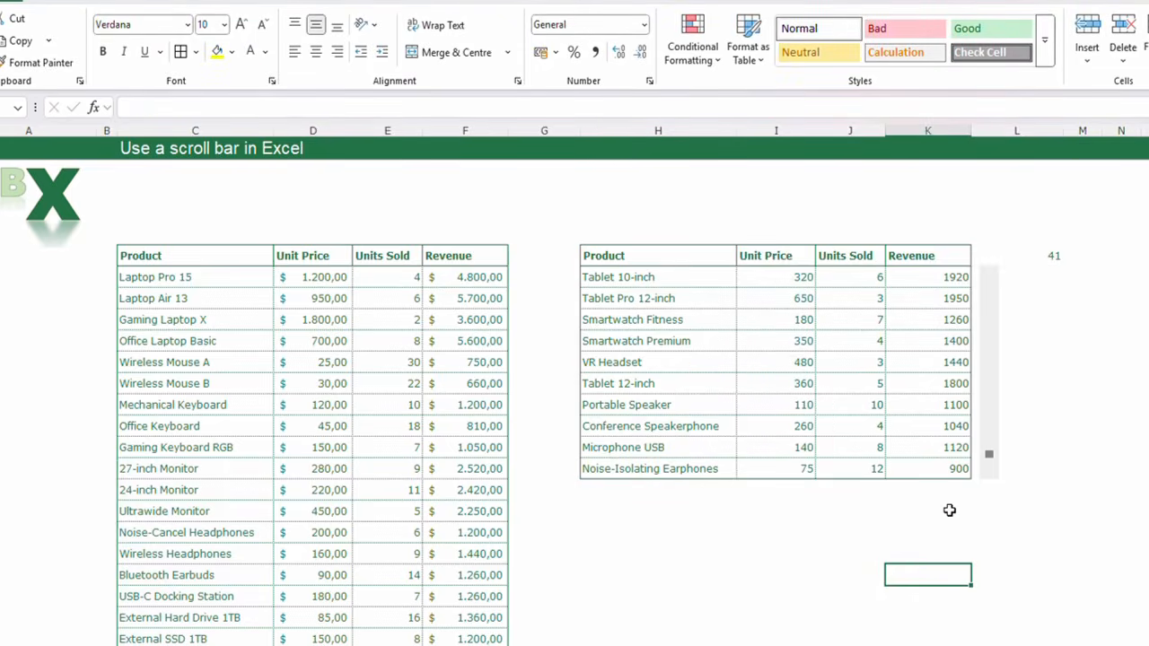
Review the scroll bar's control settings, including its maximum value, page change and cell link.
right_click(993, 347)
left_click(1050, 505)
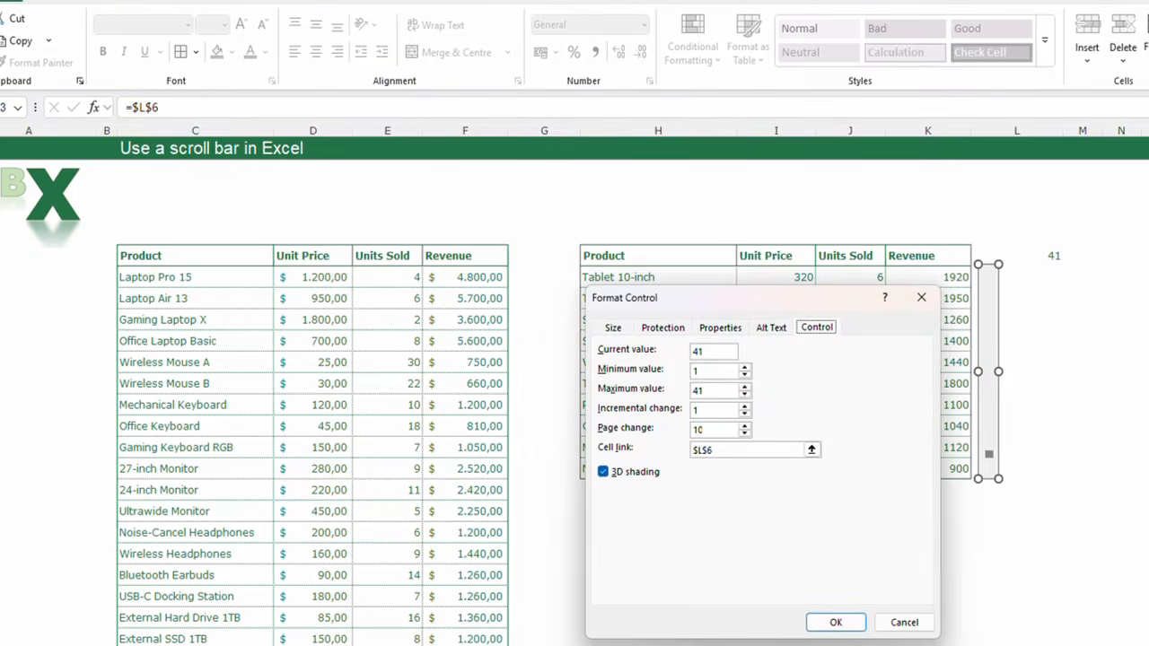
left_click(837, 622)
left_click(864, 579)
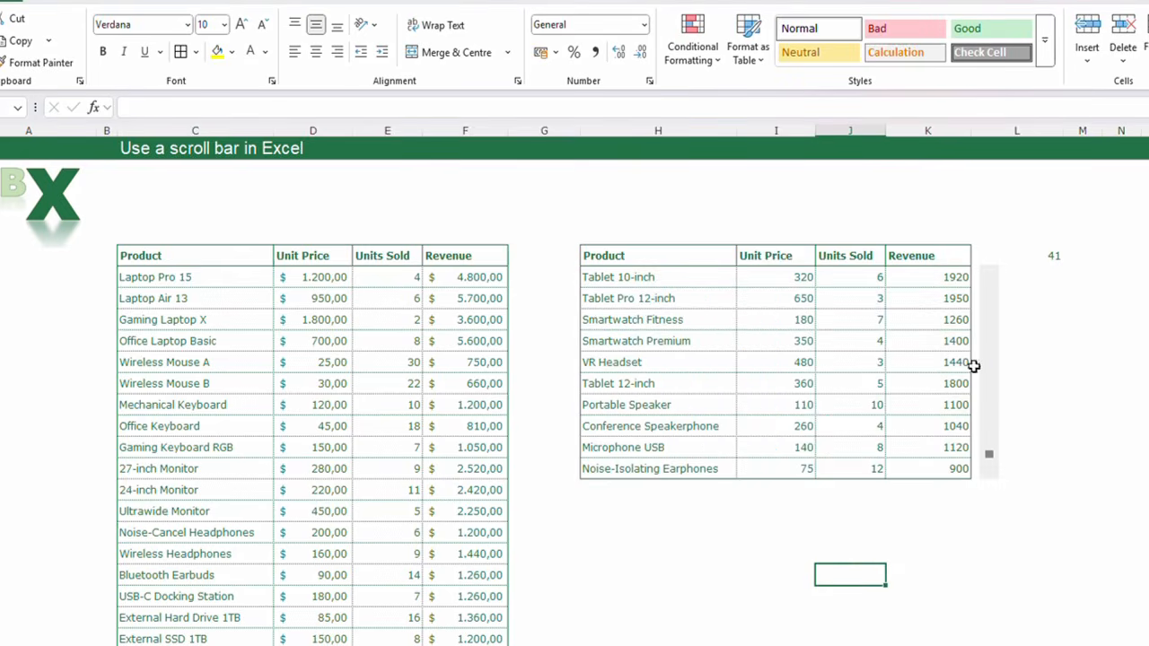
Test the scroll bar's page change by paging the new table up and back down to its last rows.
left_click(992, 324)
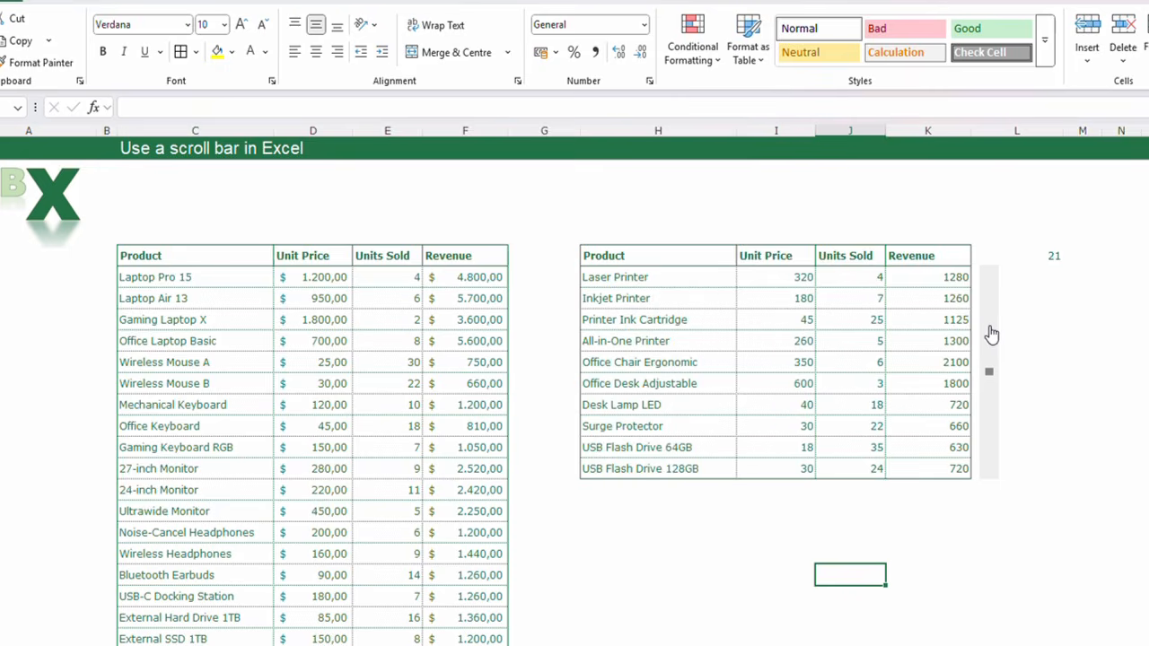
left_click(990, 333)
left_click(986, 448)
left_click(990, 452)
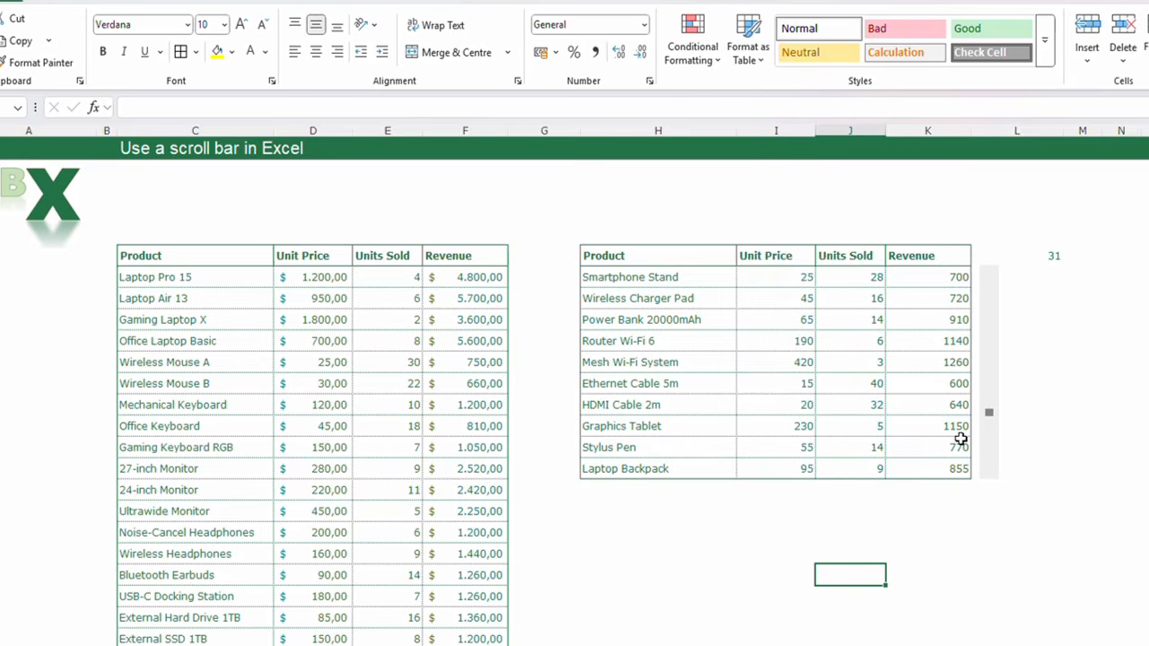
left_click(750, 558)
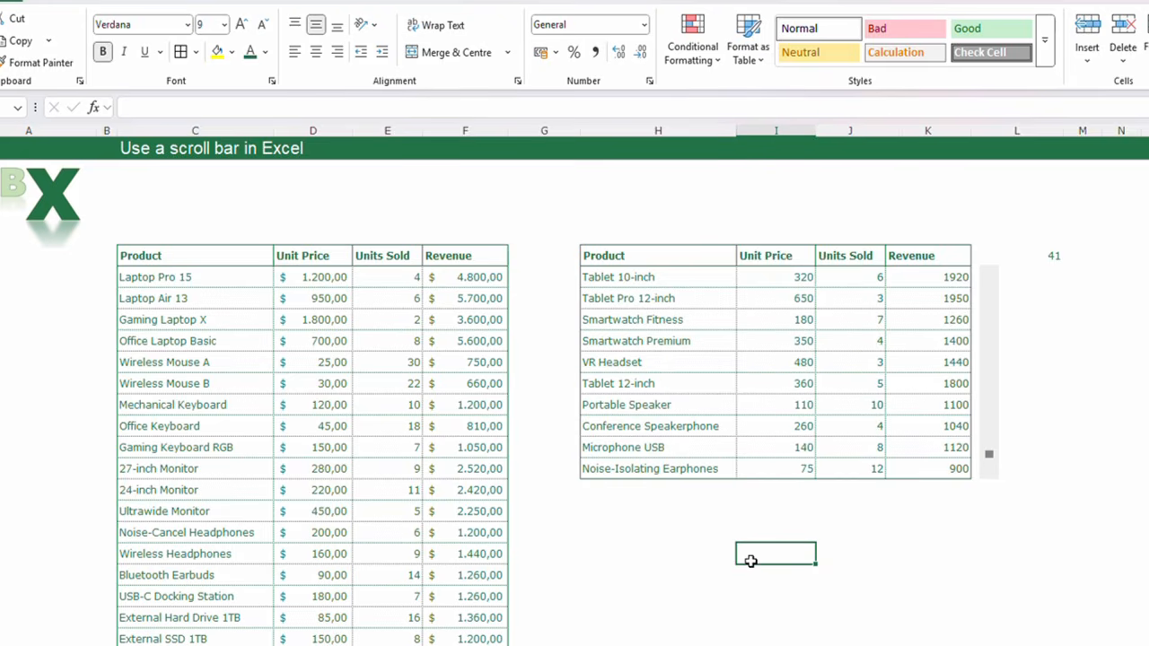
Hide the linked cell value in L6 by setting its font colour to white.
left_click(1035, 254)
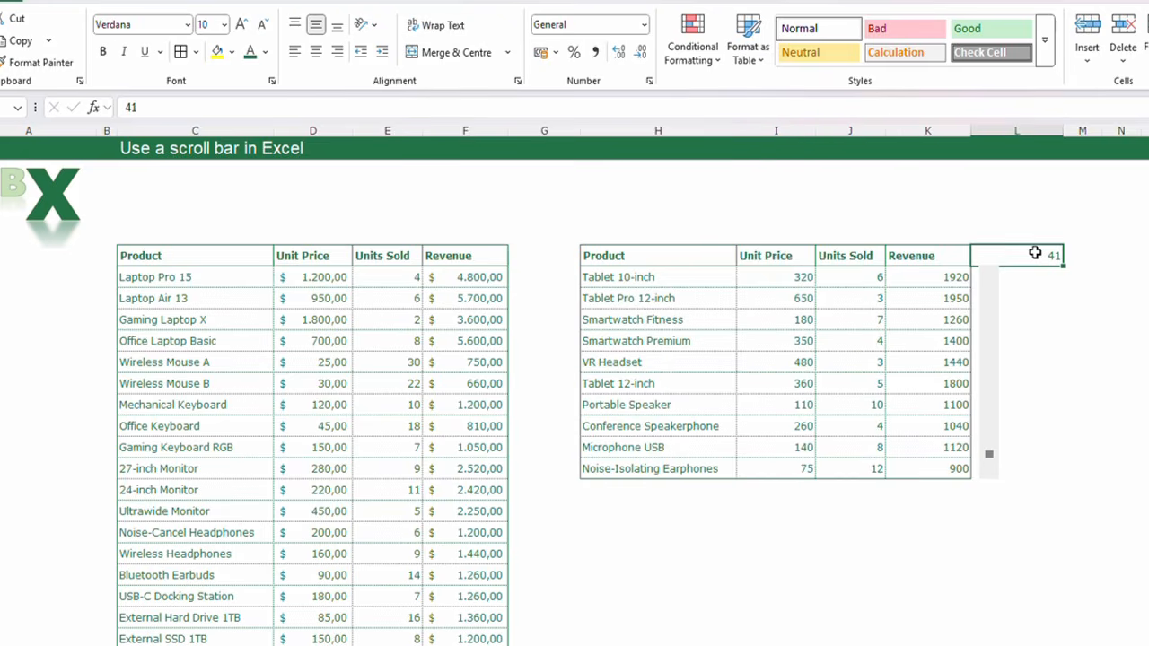
left_click(264, 52)
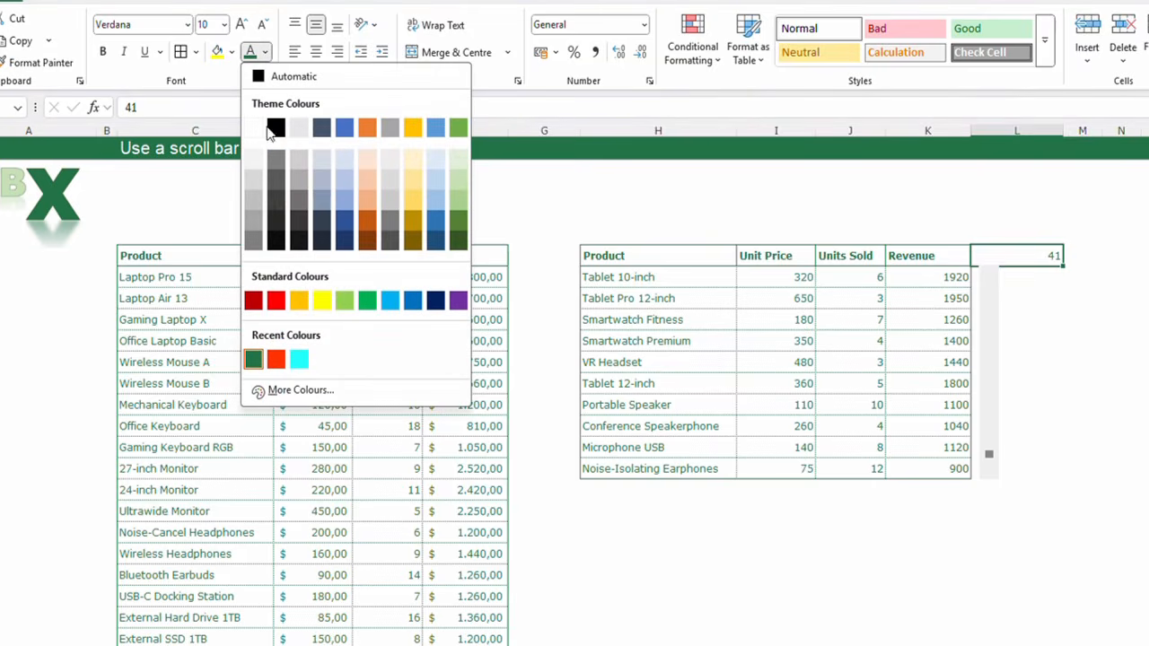
left_click(254, 128)
Apply the $ English (United States) accounting format to the new table's Unit Price and Revenue values, I7:I16 and K7:K16.
left_click_drag(776, 277, 782, 464)
left_click_drag(918, 272, 916, 469)
left_click(555, 52)
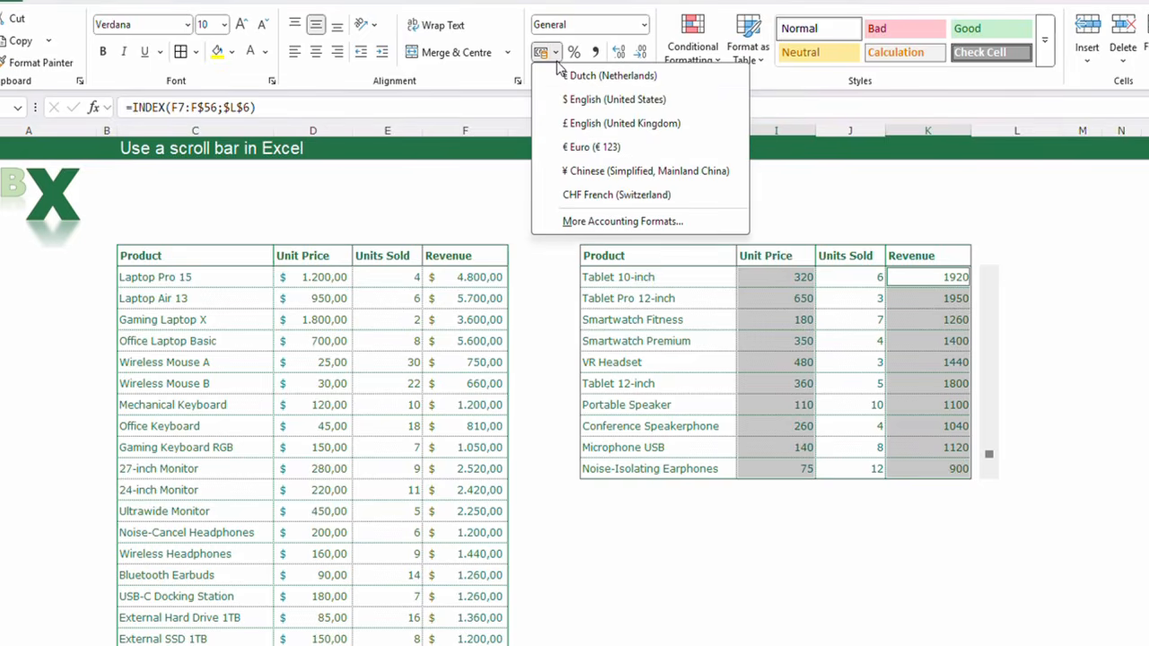
left_click(590, 100)
left_click(764, 545)
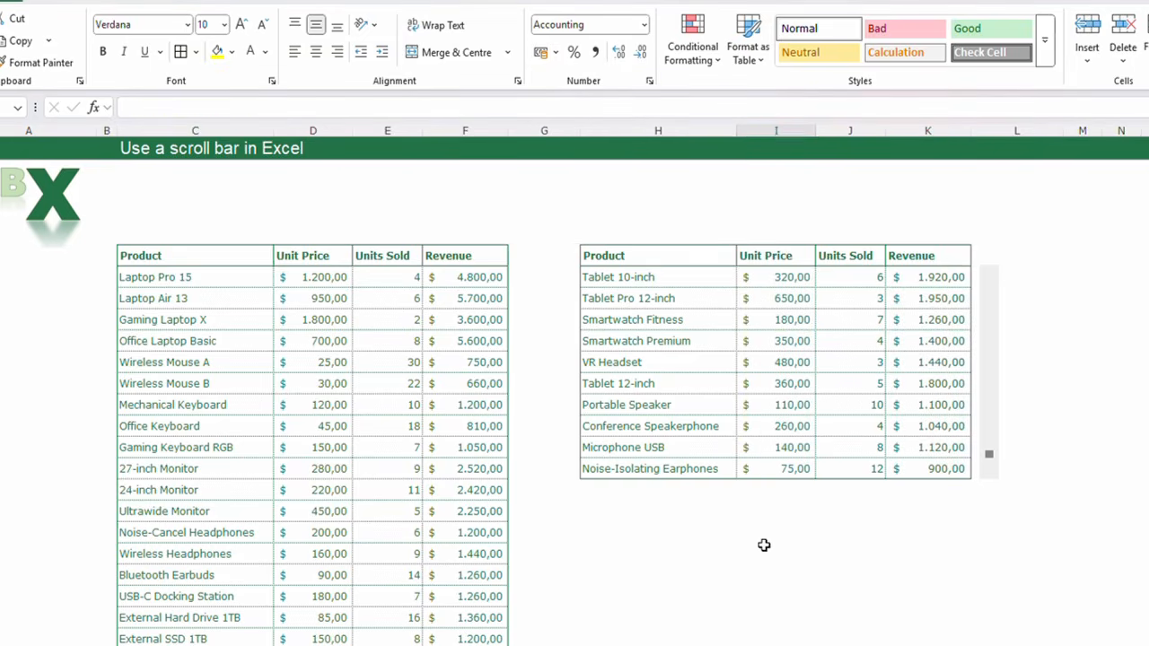